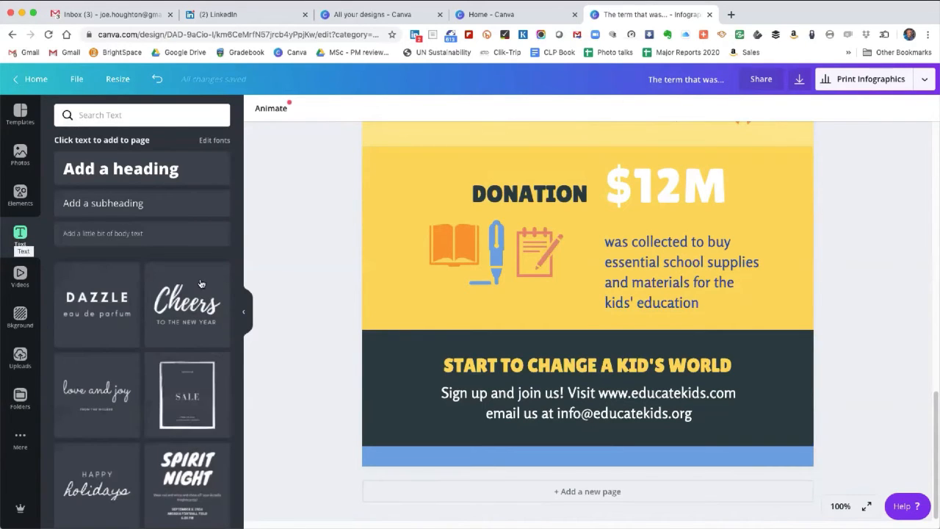
Step: Look at the published teaching-semester infographic in the LinkedIn post, and return to the Canva design
left_click(241, 15)
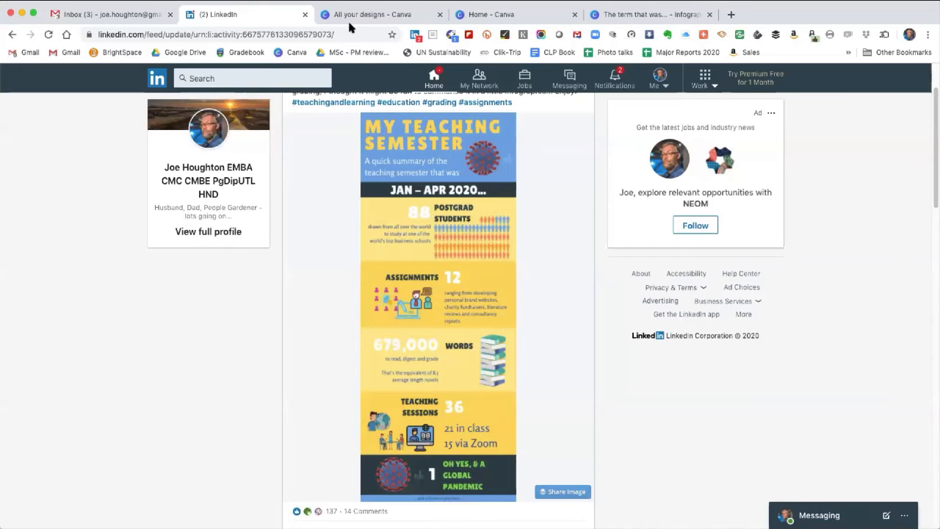
left_click(663, 16)
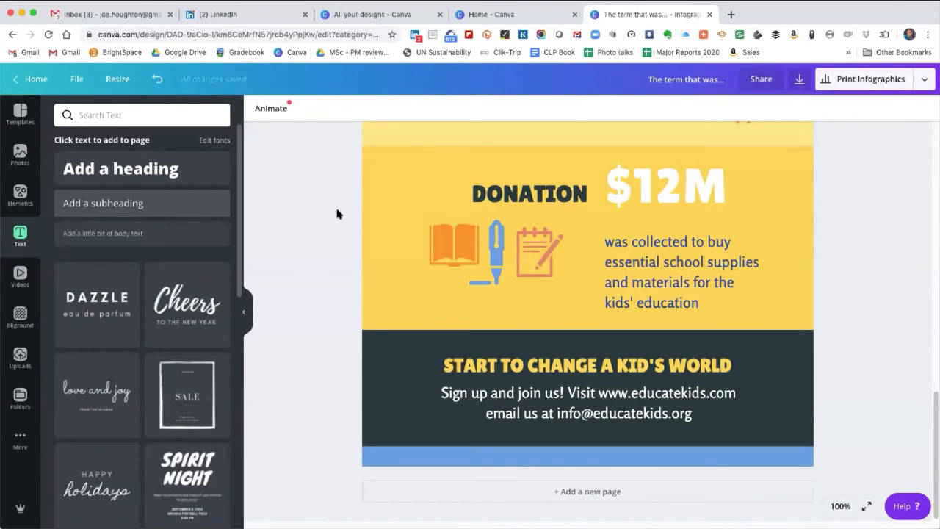
Step: Add a subheading reading "... and a few more grey hairs" and place it on the blue strip at the foot of the infographic
scroll(335, 214, "up", 3)
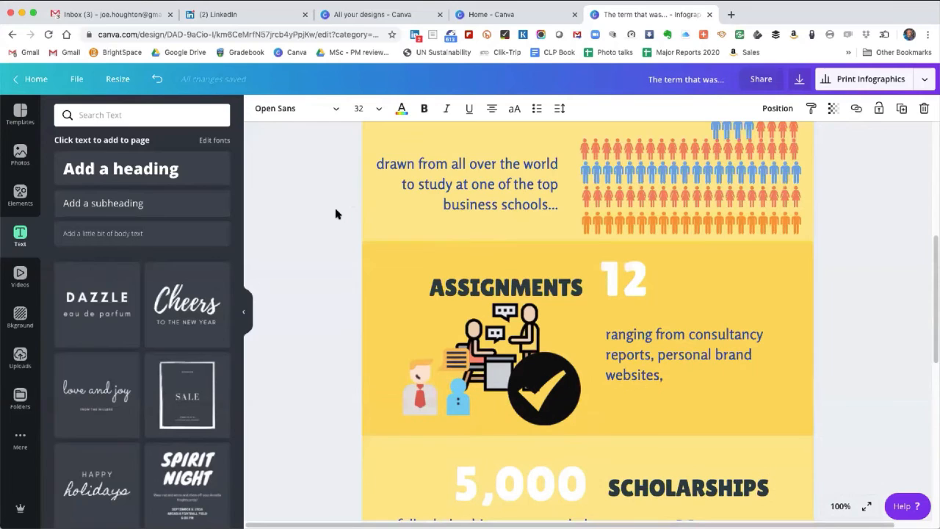
scroll(335, 213, "down", 1)
scroll(336, 213, "down", 3)
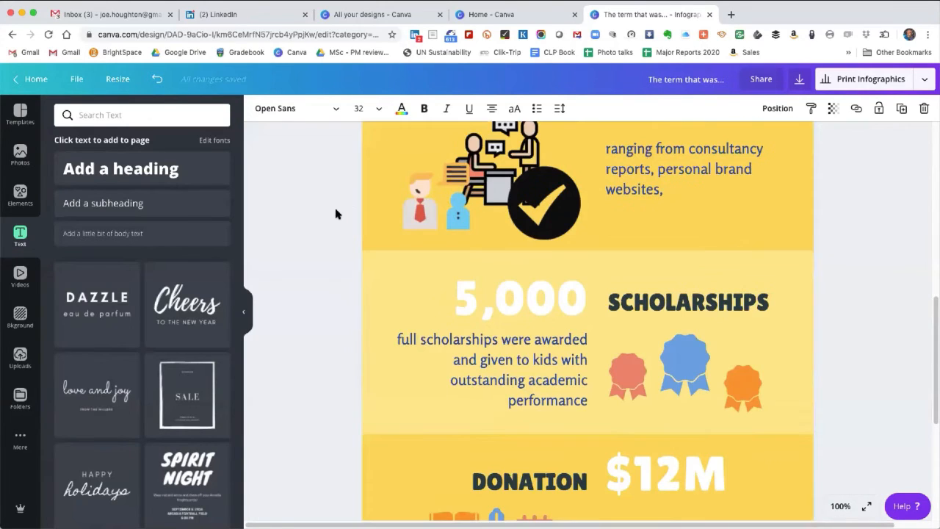
scroll(336, 213, "down", 5)
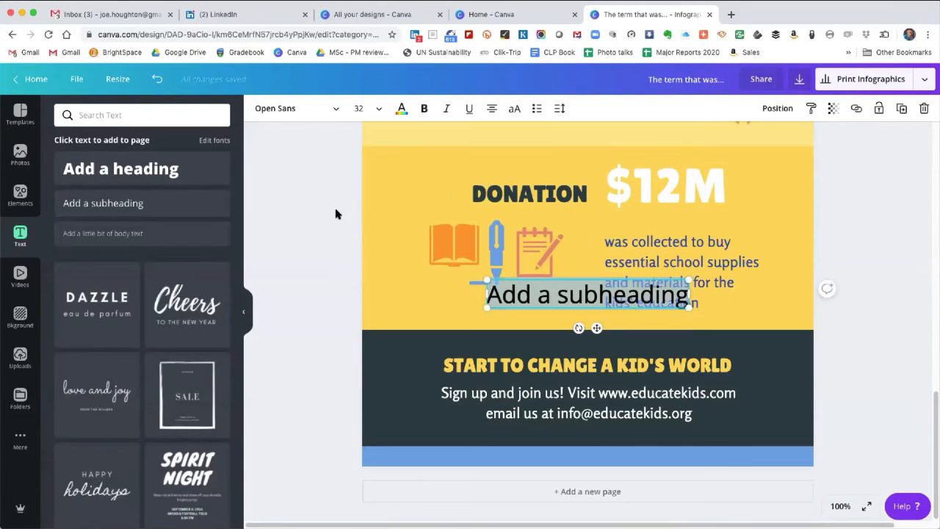
double_click(518, 296)
left_click_drag(517, 295, 621, 294)
key("BackSpace")
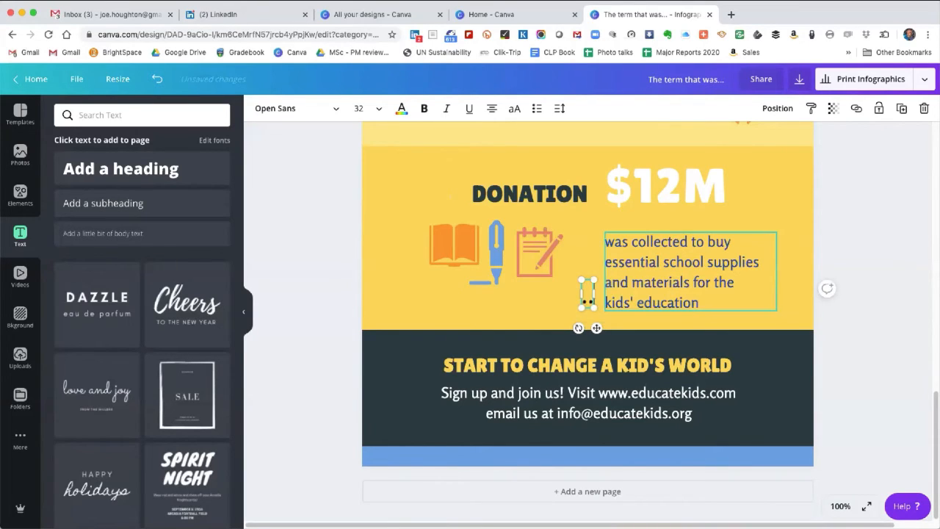
type("... and a few m")
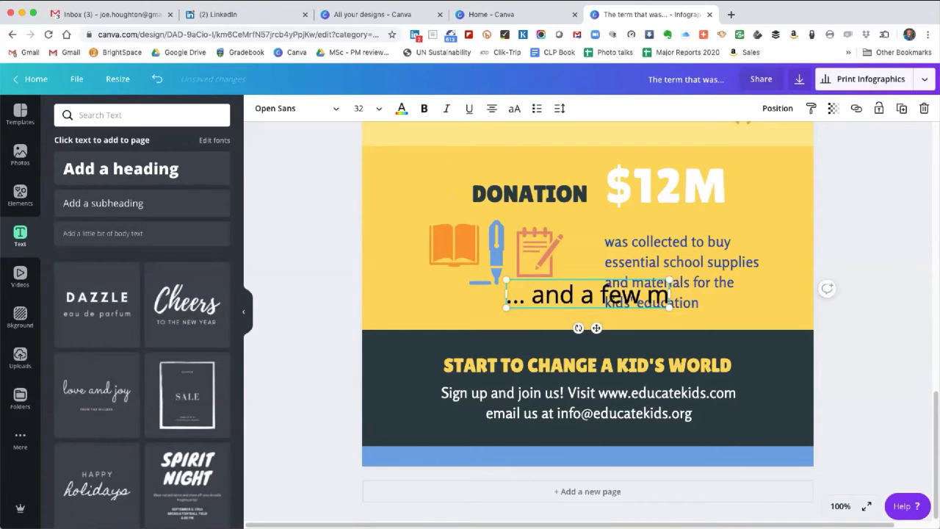
type("ore grey ha")
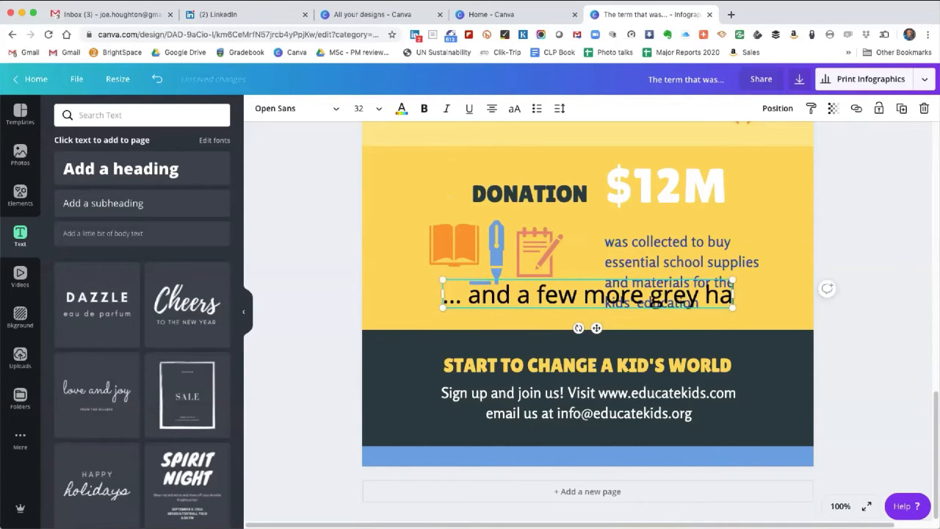
type("irs")
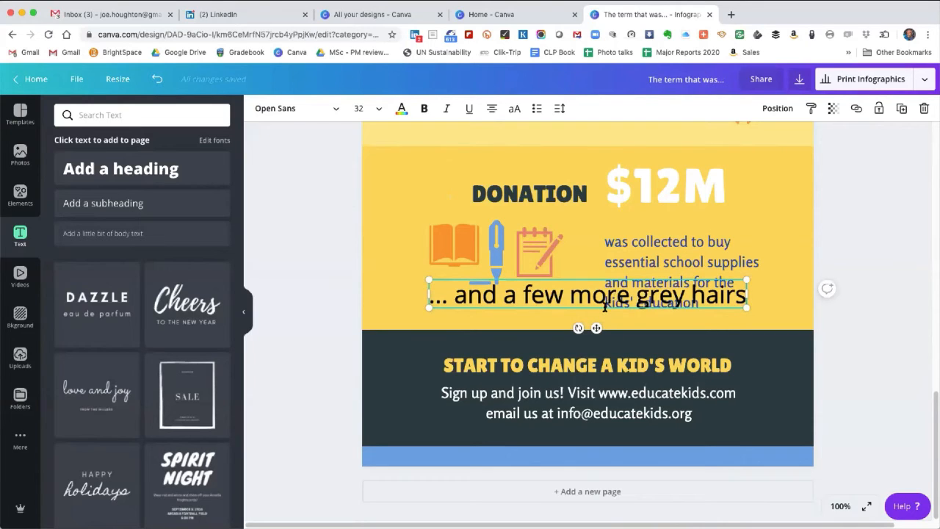
left_click_drag(606, 315, 596, 466)
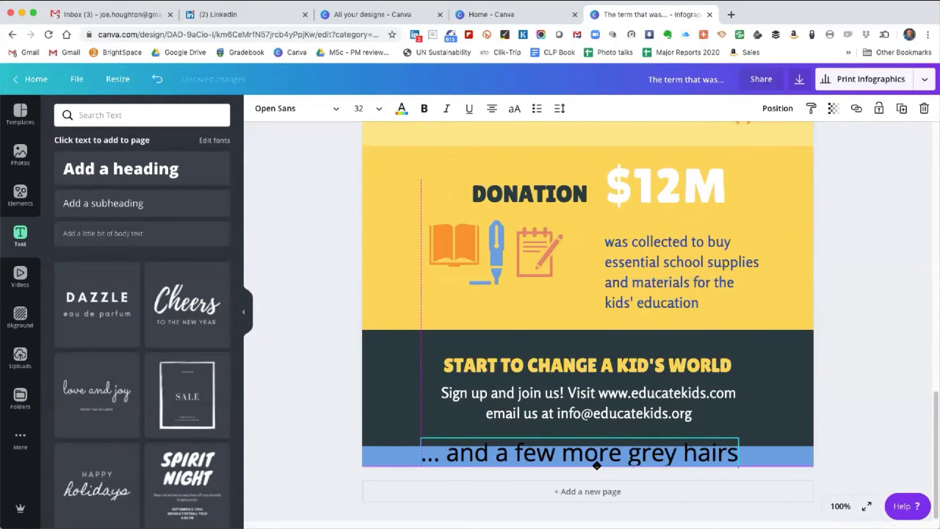
Step: Reduce the "... and a few more grey hairs" text to font size 16 and shift it down into the blue strip
mouse_move(422, 454)
left_mouse_down()
mouse_move(736, 448)
mouse_move(417, 459)
left_mouse_up()
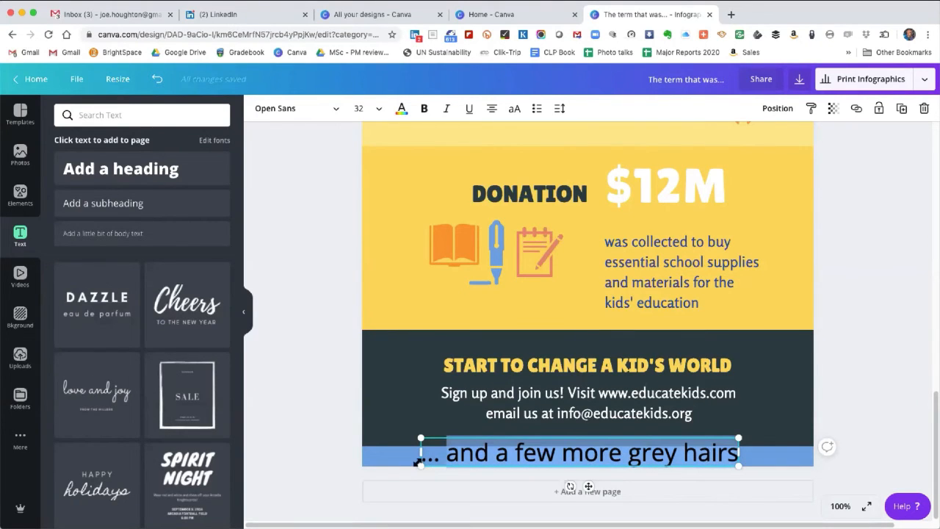
left_click(360, 108)
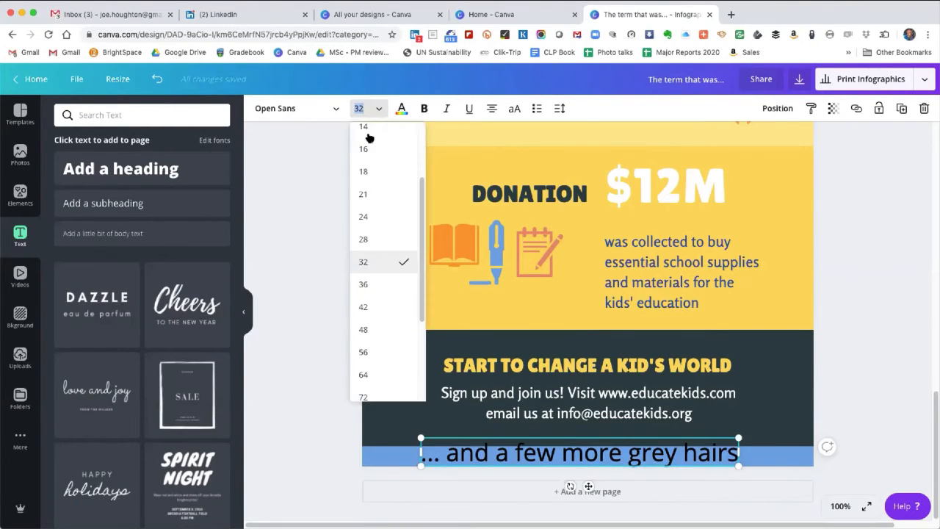
scroll(371, 140, "up", 2)
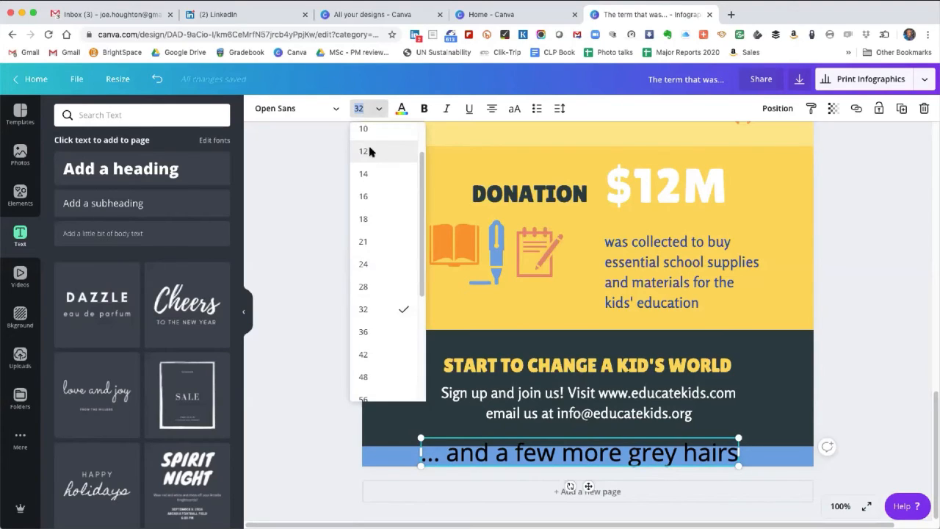
left_click(371, 150)
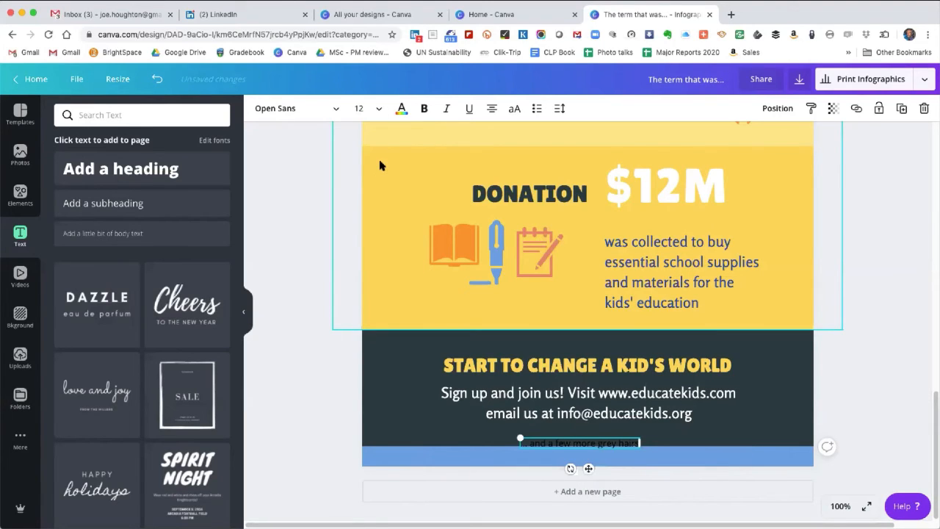
left_click(379, 108)
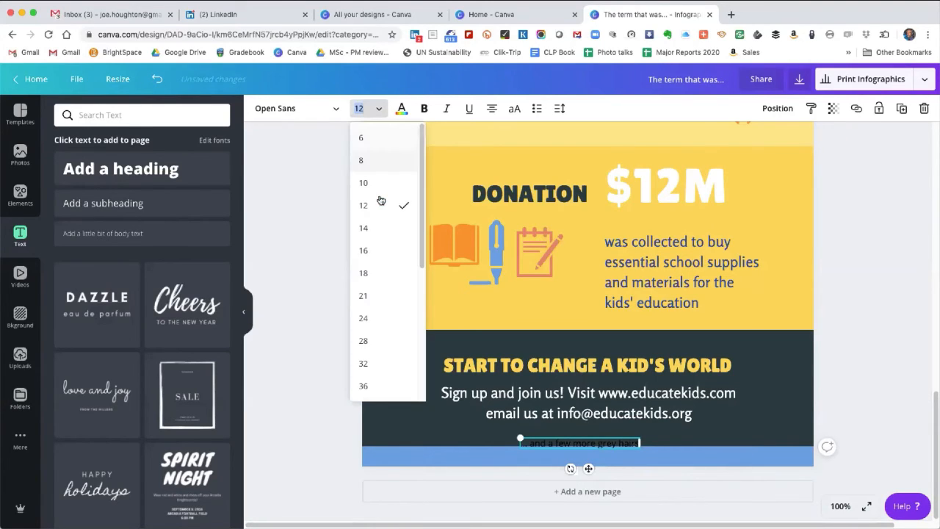
left_click(363, 250)
left_click_drag(617, 461, 617, 462)
key("Down")
Step: Set the font size of the line in the blue strip to 28
key("BackSpace")
type("14")
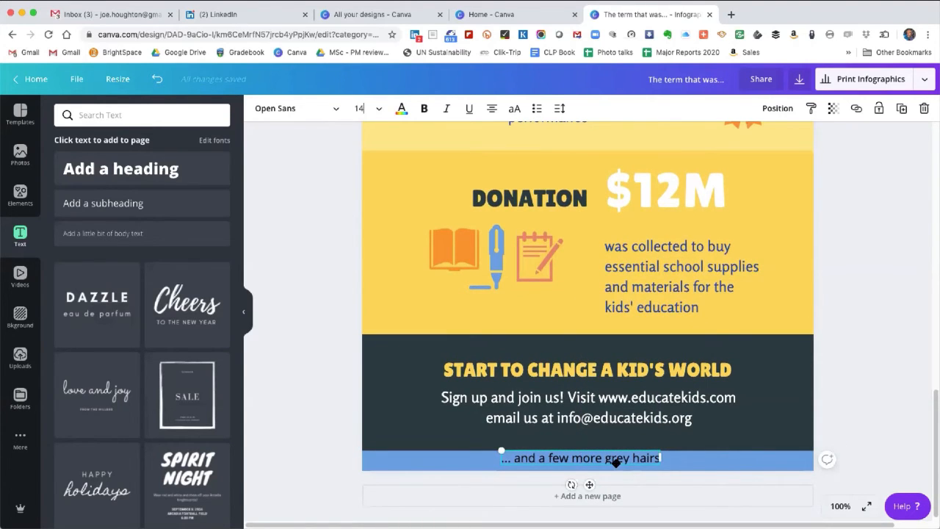
key("BackSpace")
key("BackSpace")
type("28")
left_click(549, 460)
Step: Recolour the grey hairs line with the darker yellow from the document colours
mouse_move(437, 464)
left_mouse_down()
mouse_move(713, 464)
mouse_move(440, 464)
left_mouse_up()
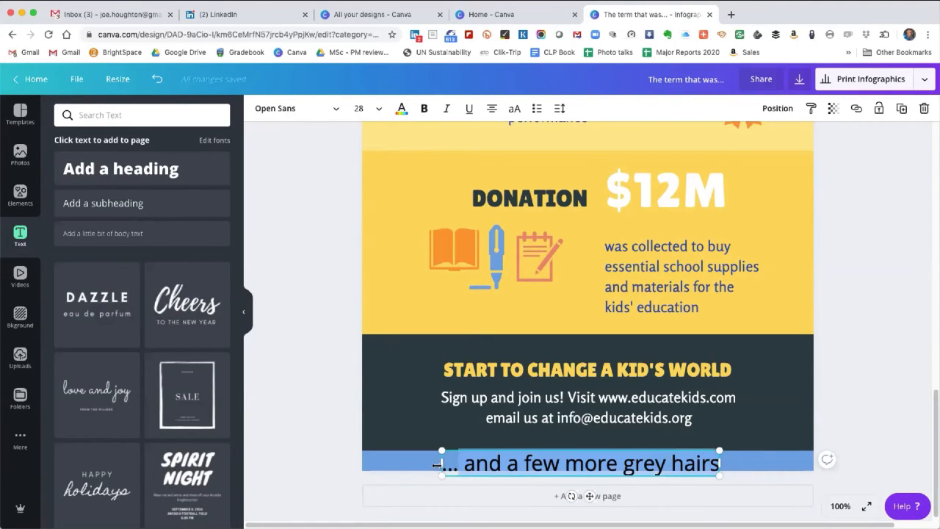
left_click(402, 110)
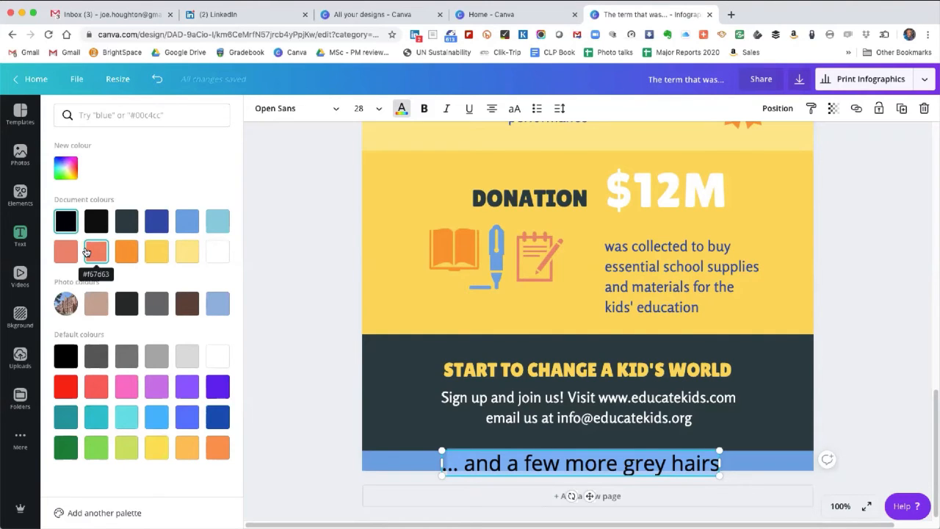
left_click(215, 224)
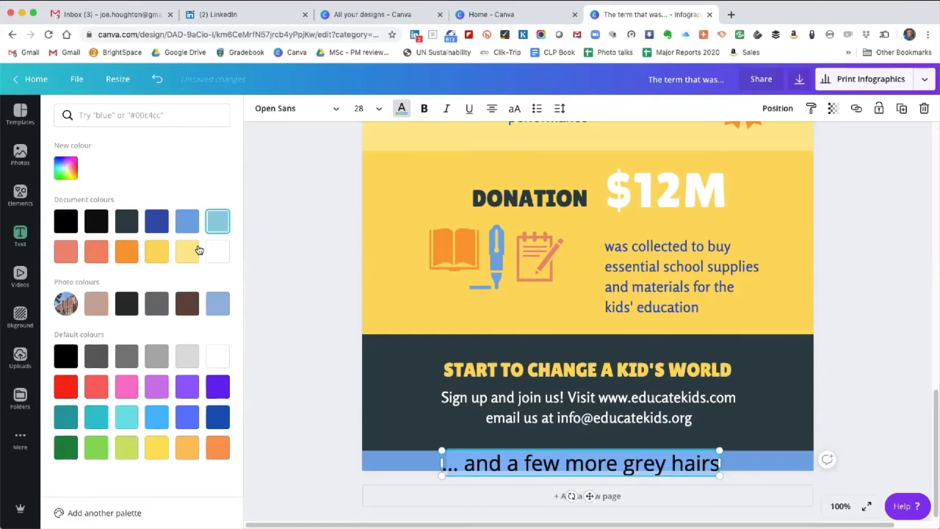
left_click(154, 252)
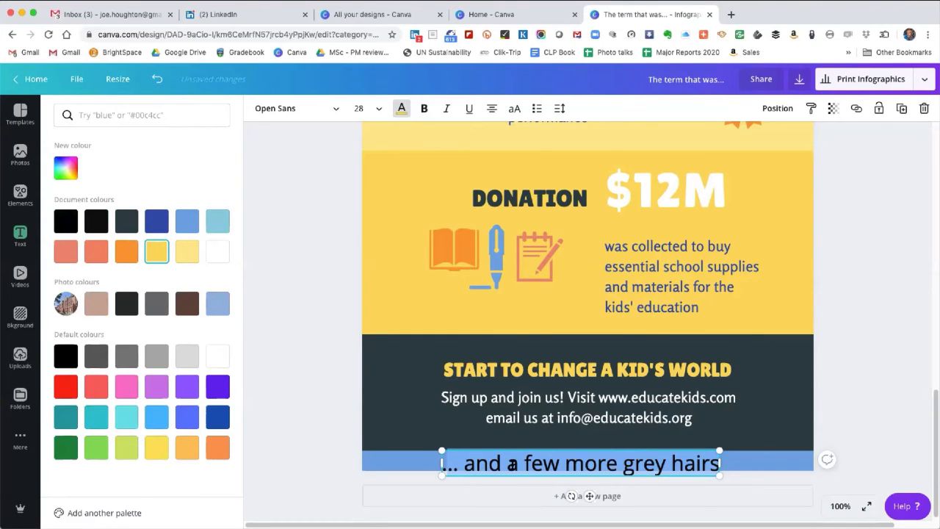
left_click(514, 464)
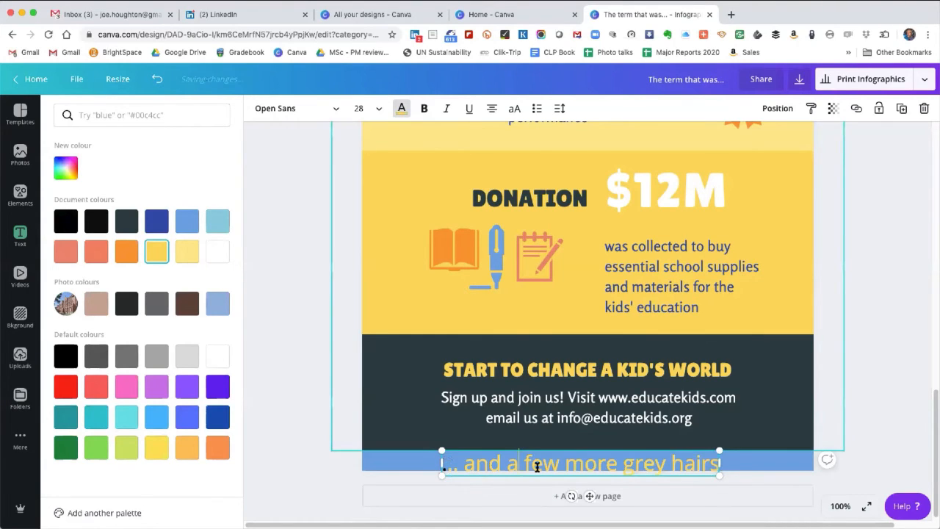
Step: Set the font size of the yellow grey hairs line to 16
left_click_drag(715, 460, 436, 463)
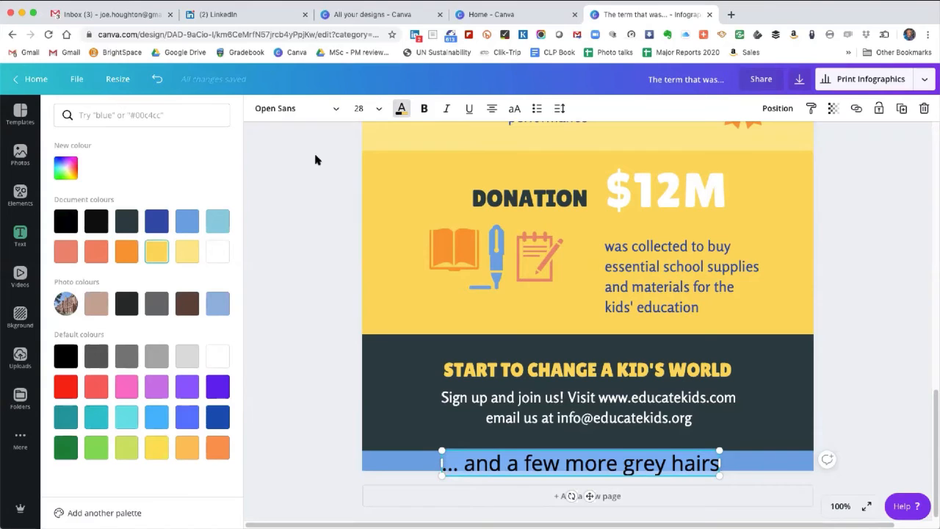
left_click(359, 108)
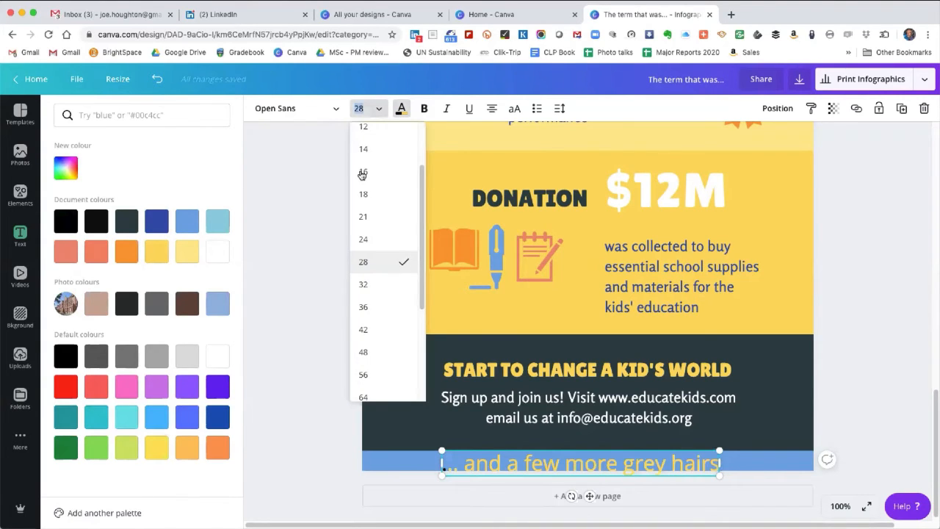
left_click(362, 171)
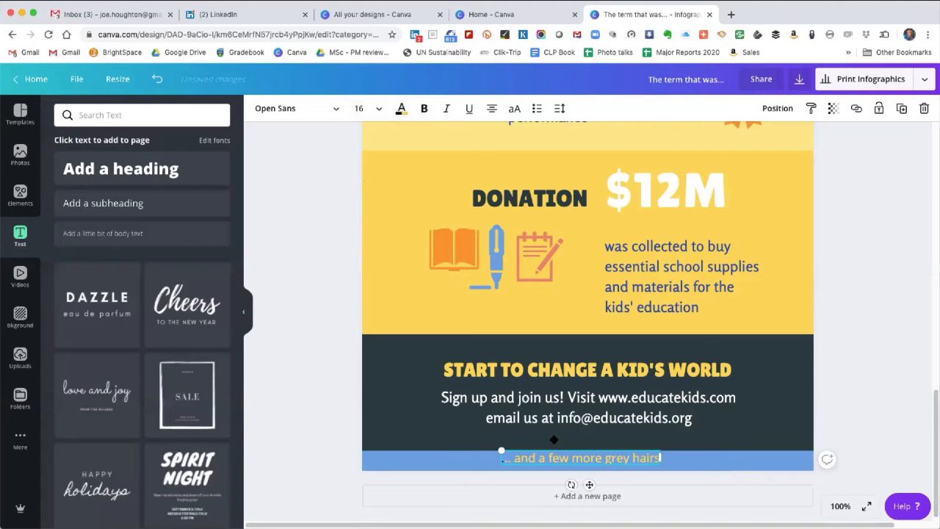
Step: Position the grey hairs line midway between the upper and lower edges of the blue strip, and deselect it
left_click_drag(554, 439, 555, 441)
key("Down")
key("Down")
key("Down")
key("Down")
key("Down")
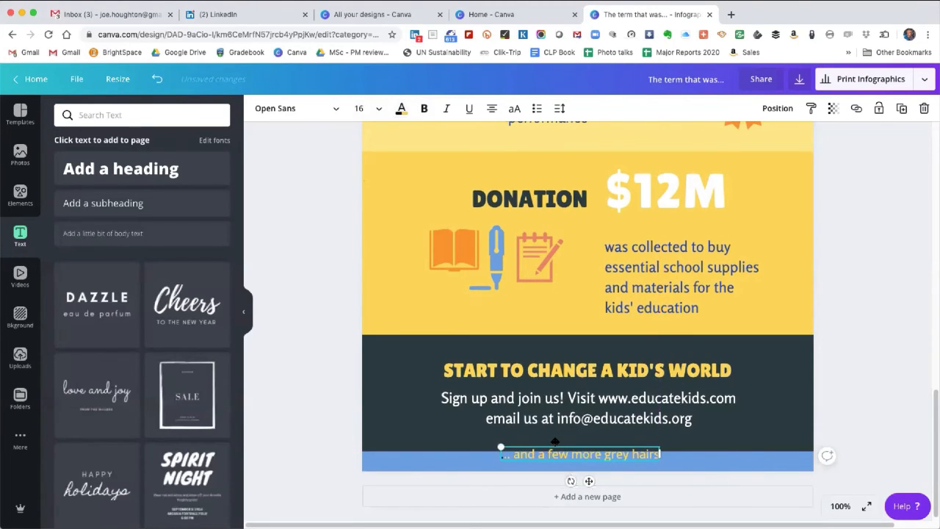
key("Down")
key("Down")
key("Down")
key("Down")
key("Down")
key("Down")
key("Down")
key("Down")
key("Down")
key("Down")
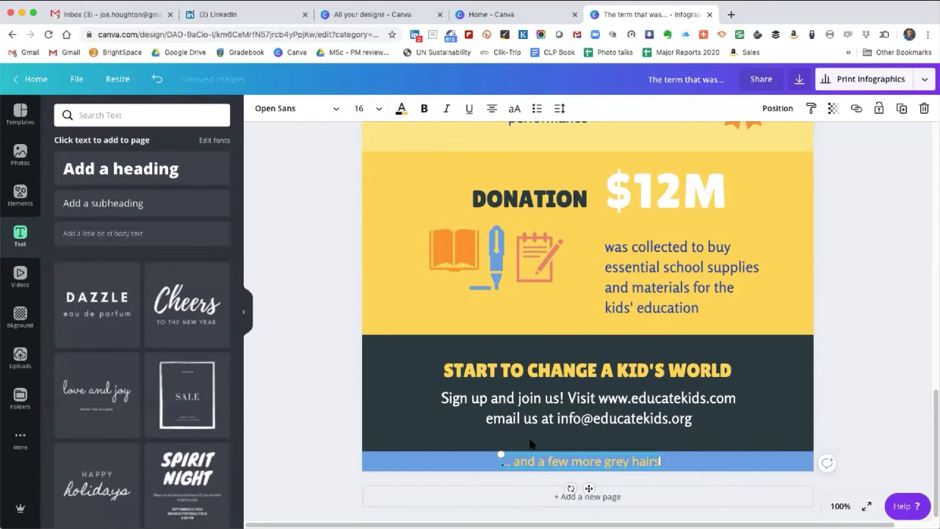
left_click(315, 380)
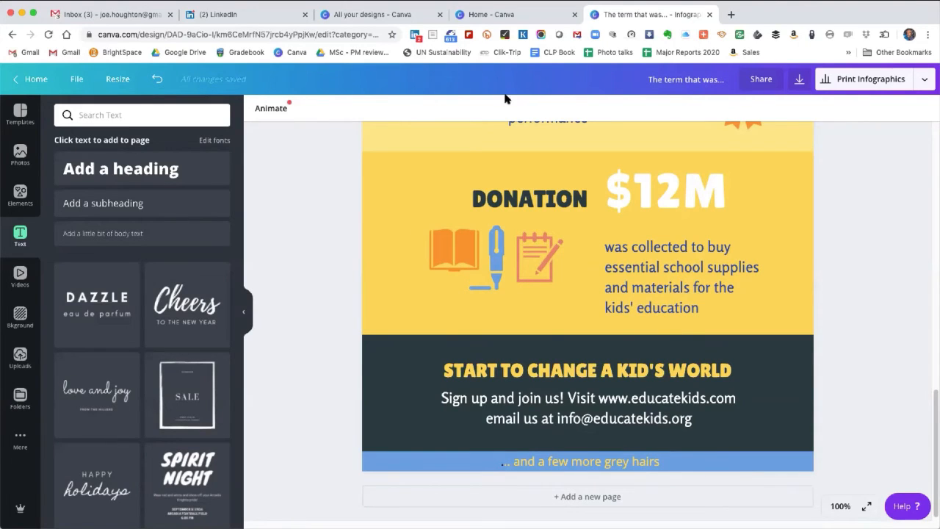
Step: Download the infographic as a JPG at size 1x with the quality lowered slightly below 80%
left_click(799, 81)
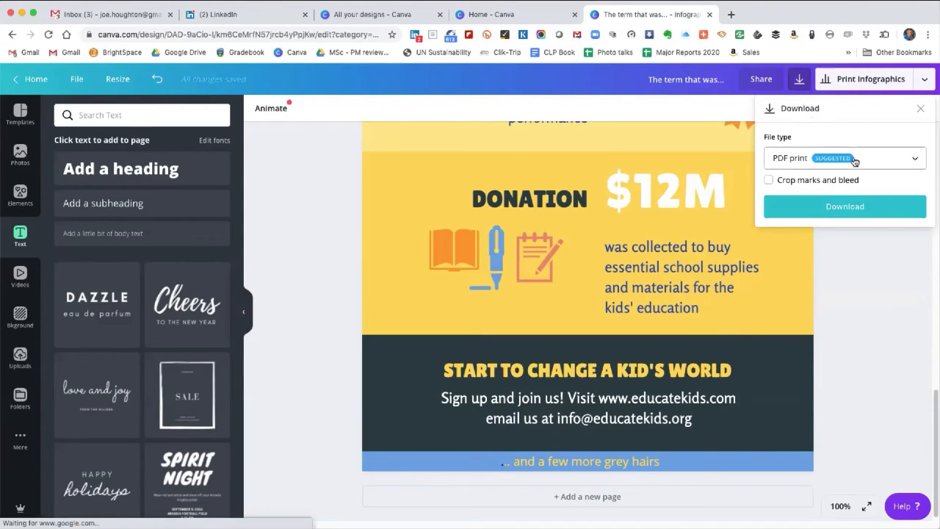
left_click(916, 160)
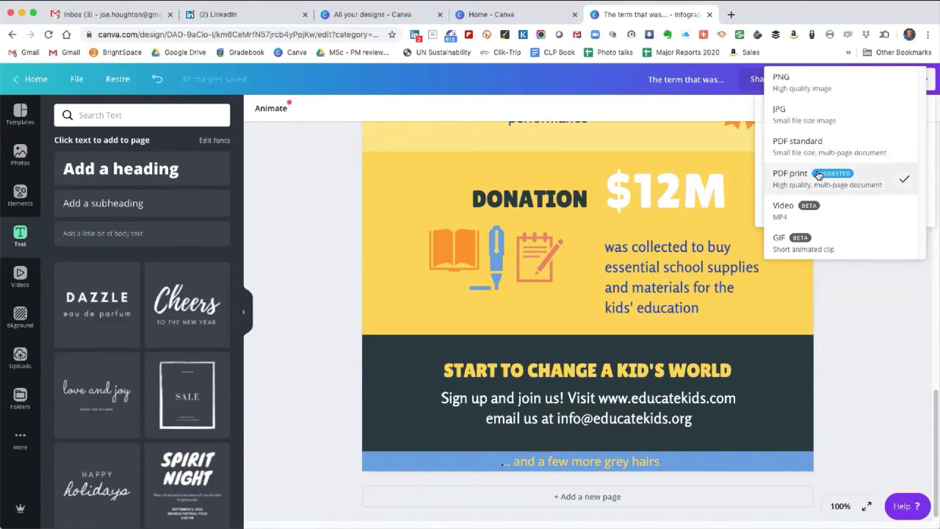
left_click(817, 116)
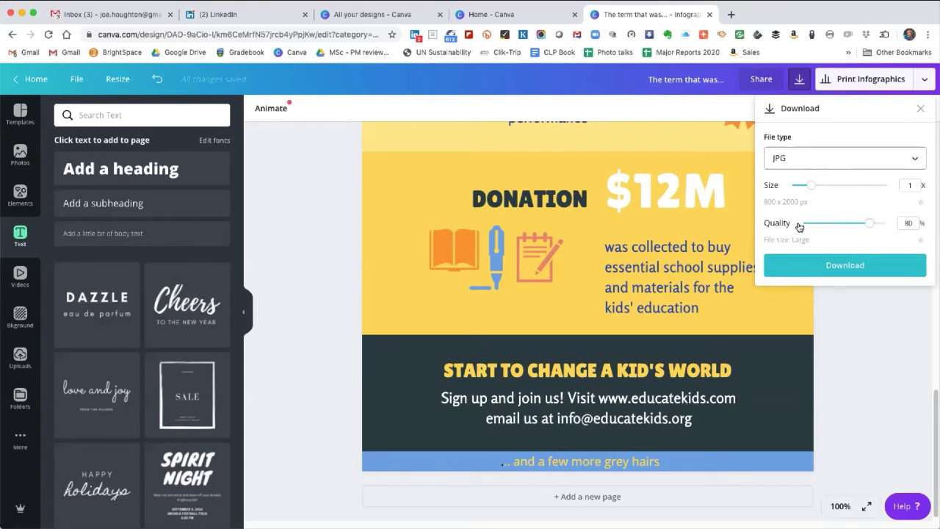
left_click_drag(870, 229, 861, 227)
left_click(849, 265)
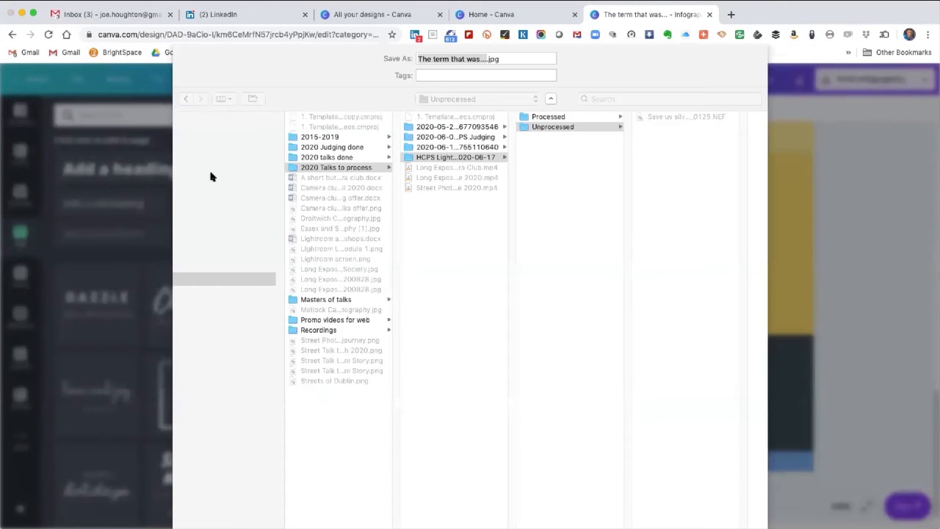
Step: Save the image in the 2020 Summer term folder as "The term that was...infographic.jpg" and dismiss the published message
left_click(214, 180)
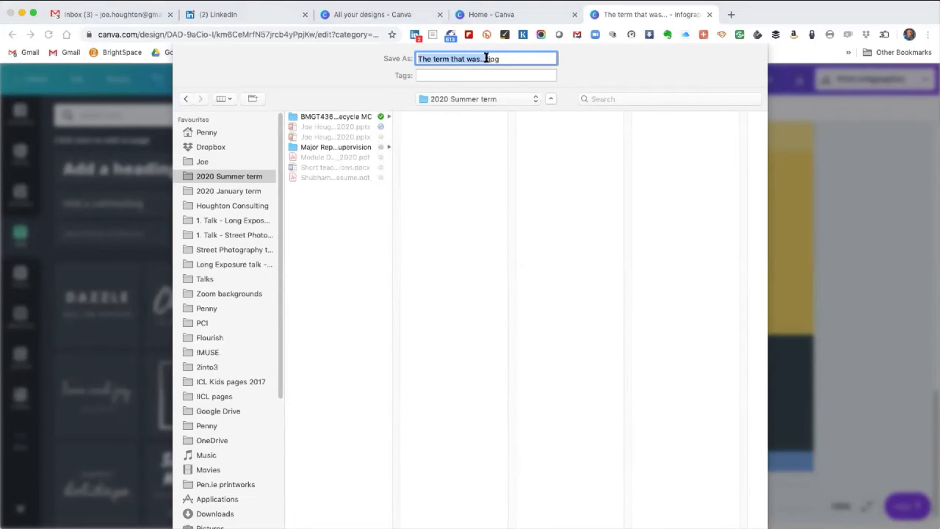
key("Right")
type("info")
type("ic")
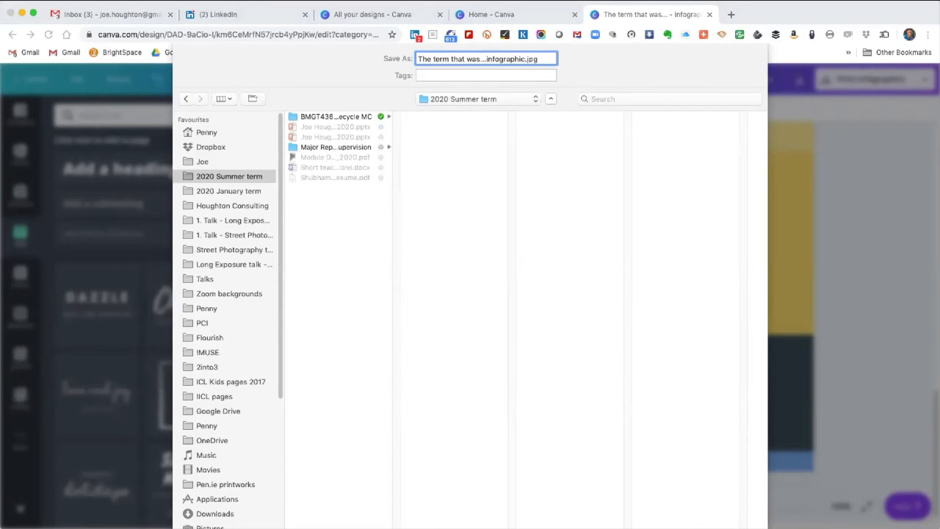
key("Return")
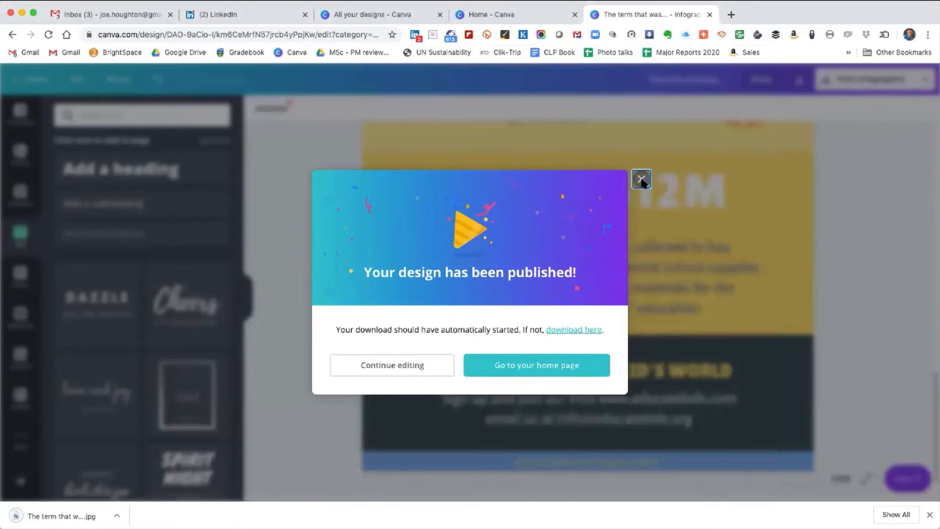
left_click(641, 180)
left_click(641, 183)
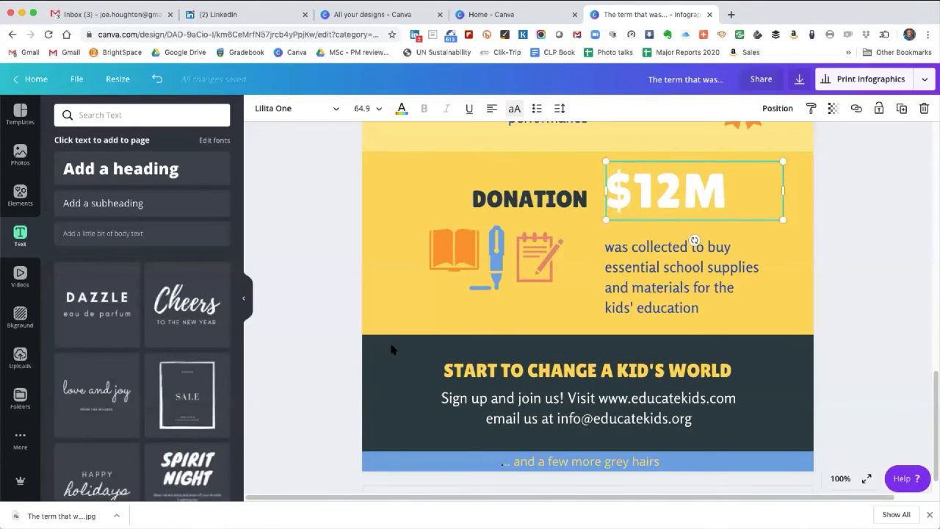
Step: Leave the finished infographic and make a copy of "The term that was..." from the list of all designs
left_click(288, 207)
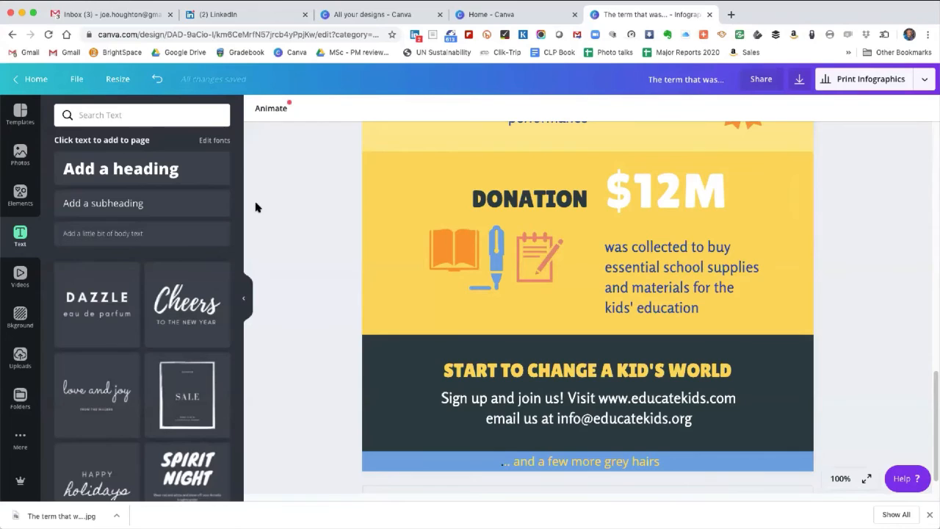
left_click(30, 82)
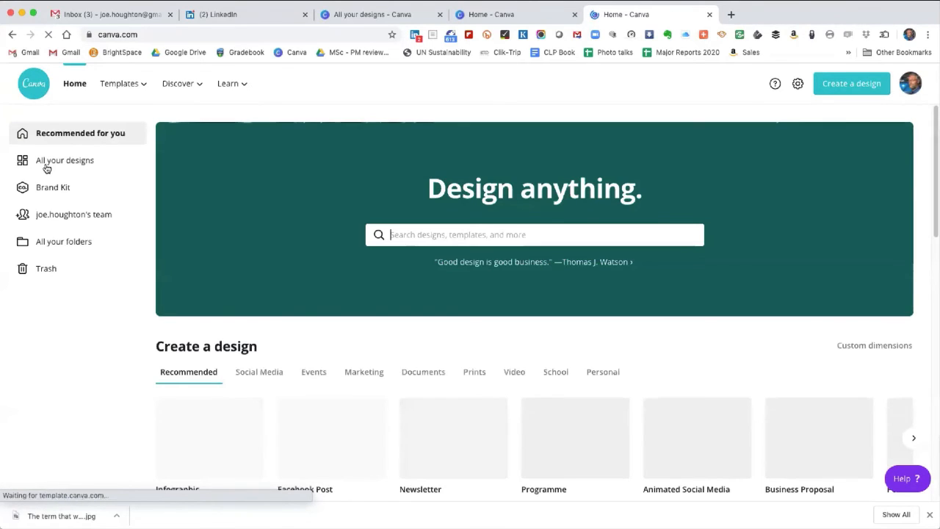
left_click(49, 166)
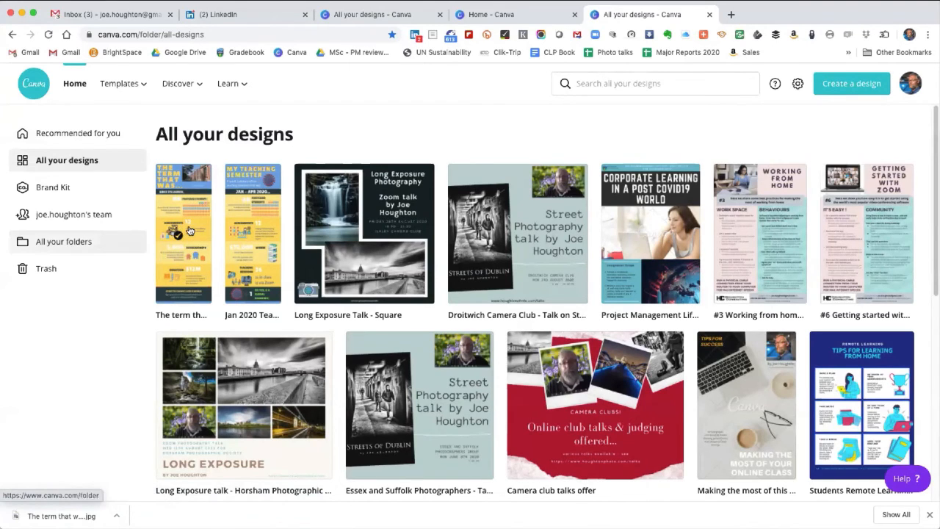
left_click(199, 181)
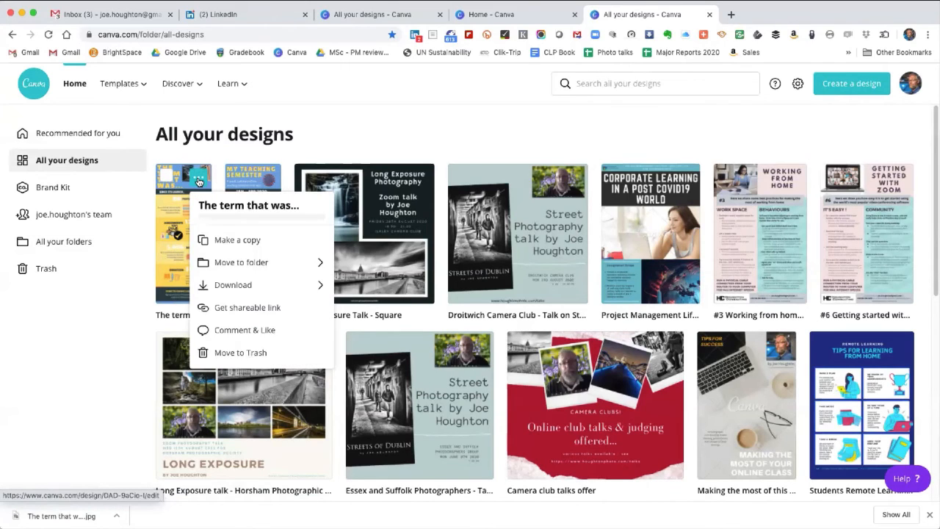
left_click(227, 246)
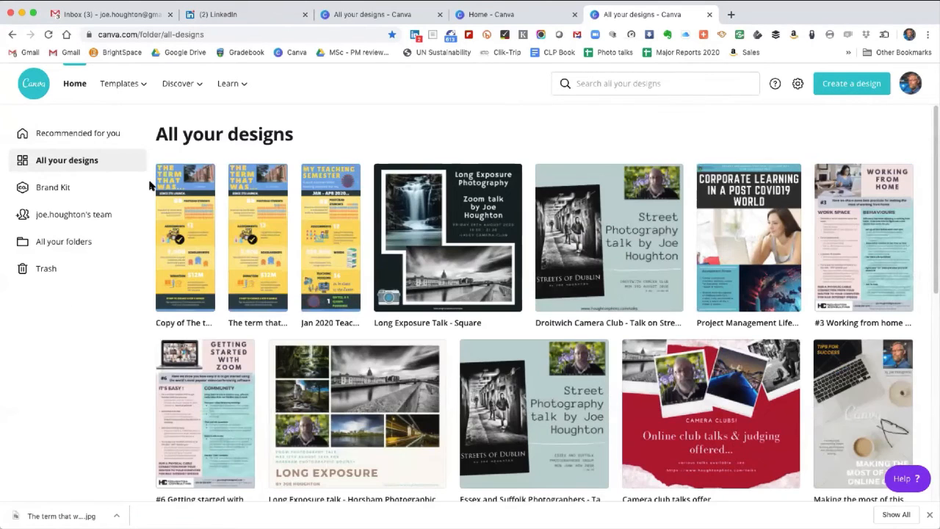
Step: Open the copied infographic and rename it "September 2019...", leaving nothing on the page selected
left_click(192, 240)
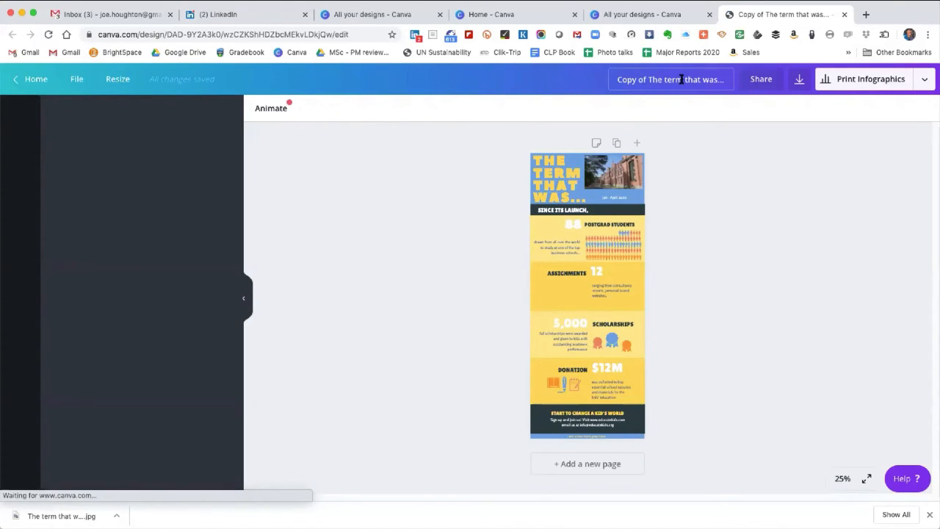
left_click(711, 79)
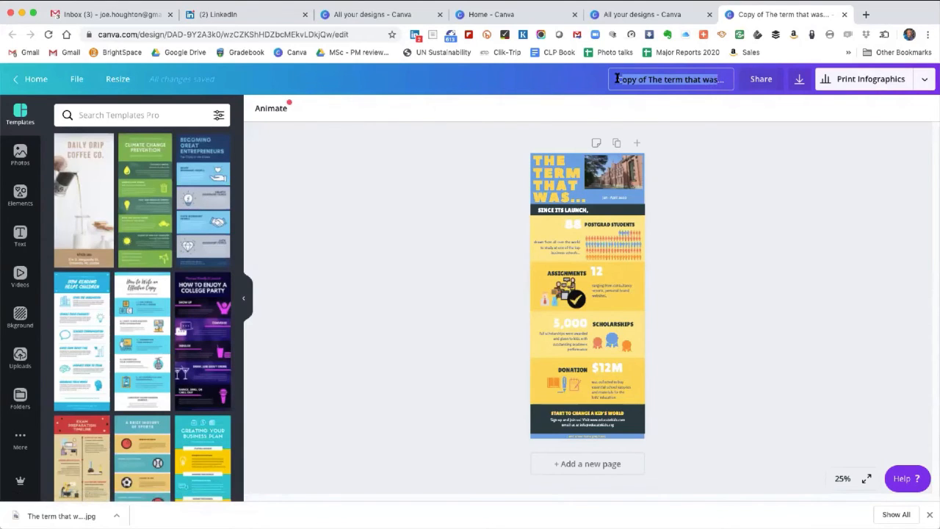
type("September 2019")
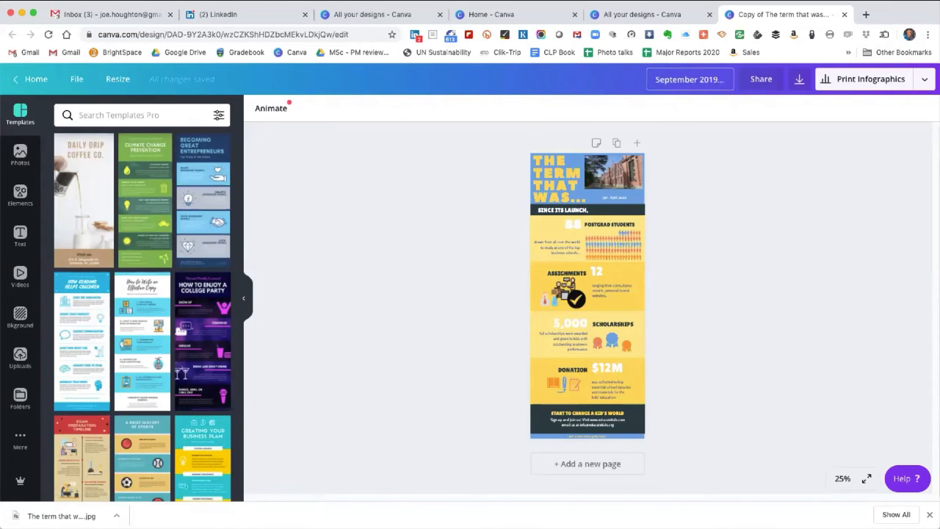
left_click(605, 213)
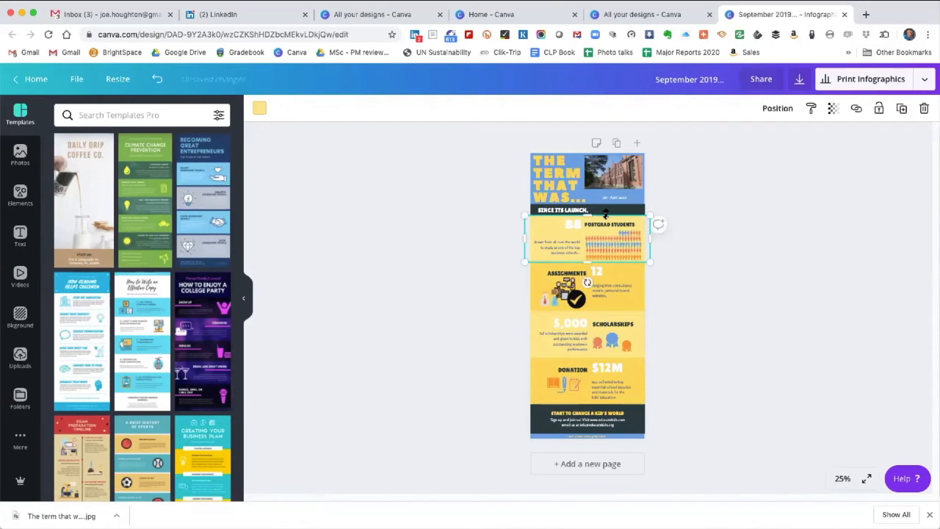
left_click(703, 214)
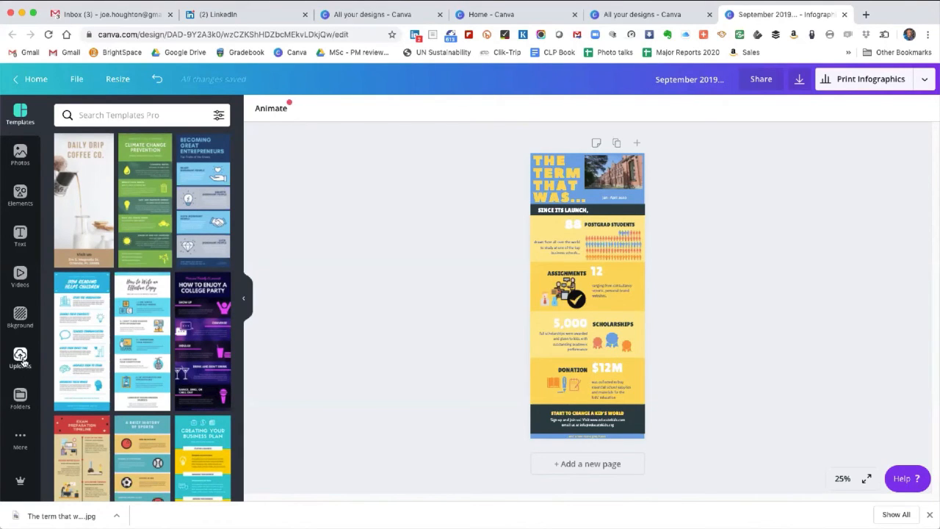
Step: Look through the available photos and elements, including the grids, shapes, frames, stickers and charts
left_click(20, 155)
left_click(21, 198)
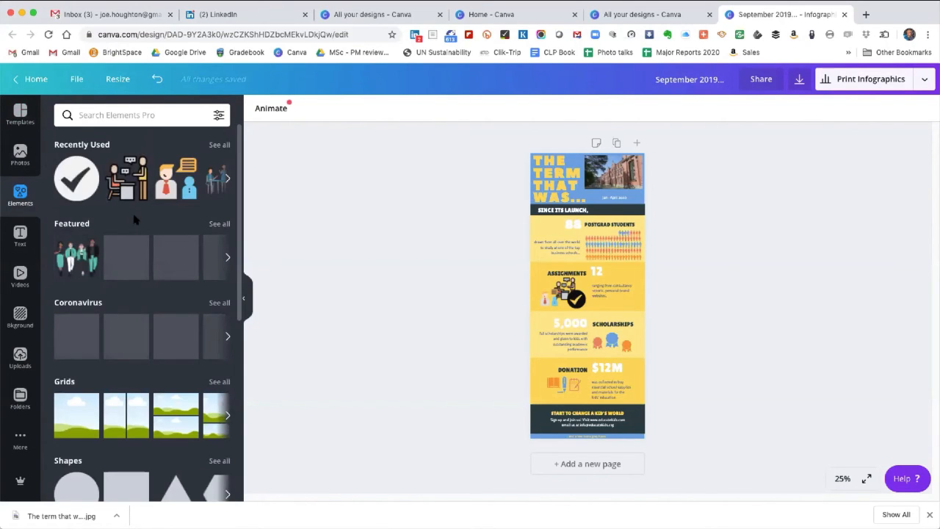
scroll(138, 221, "down", 2)
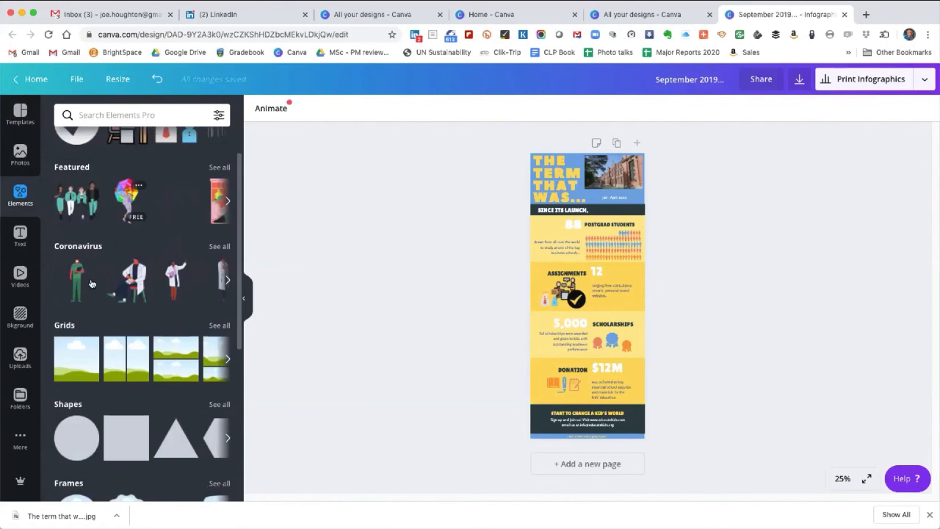
scroll(91, 283, "down", 2)
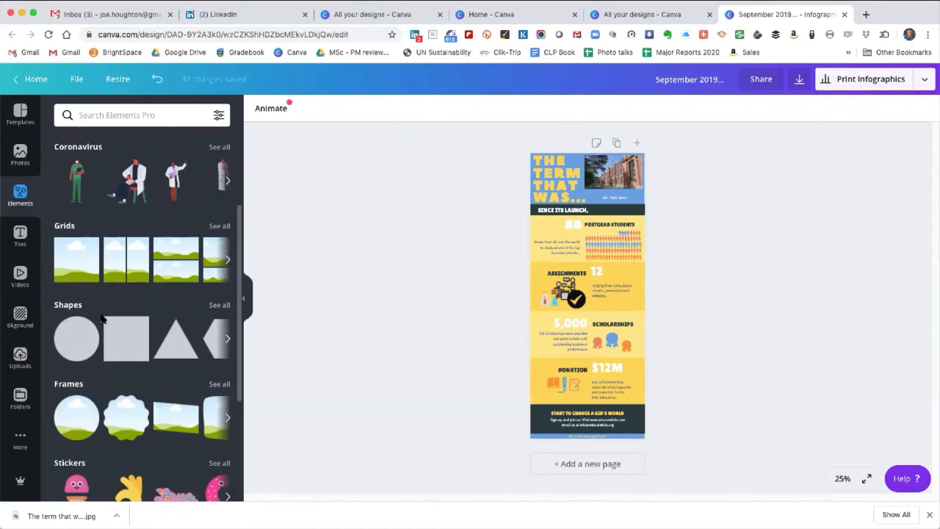
scroll(101, 318, "down", 3)
scroll(91, 250, "down", 1)
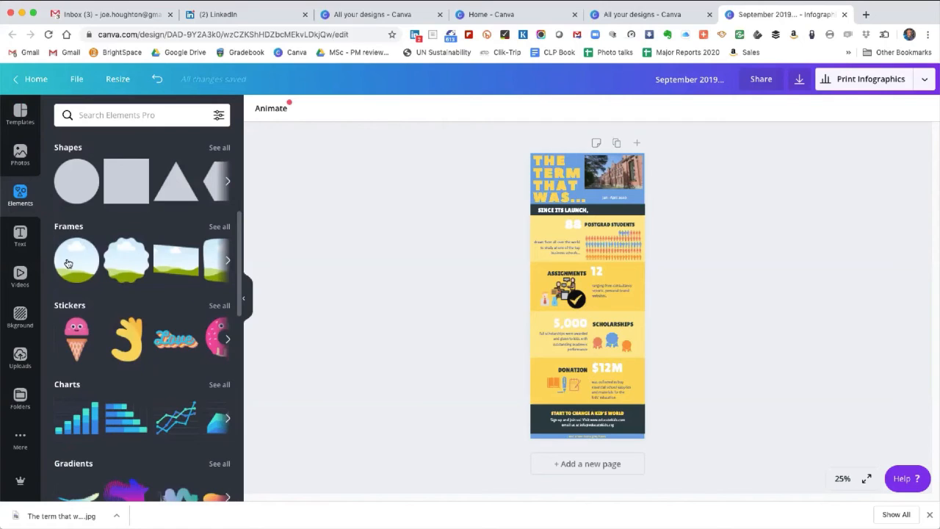
Step: Leave the infographic and search the template library for lesson plans
left_click(31, 83)
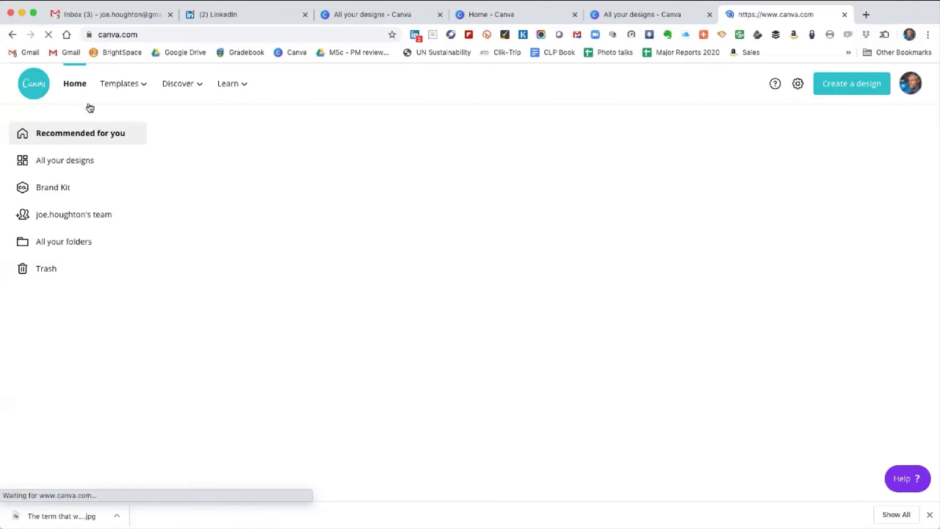
left_click(131, 88)
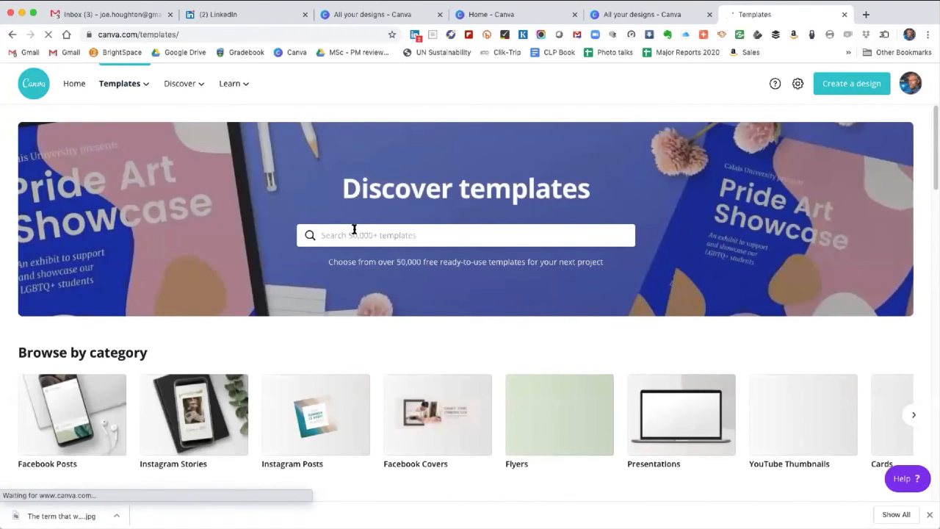
left_click(354, 230)
type("lesson plan")
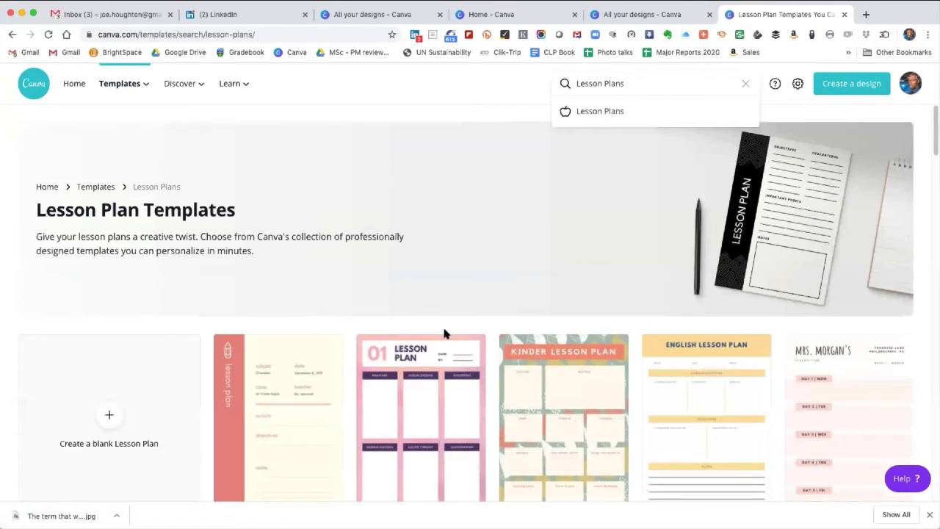
Step: Browse the lesson plan templates and create a design from the Pink Purple Simple Watercolor Art Lesson Plan
scroll(444, 334, "down", 2)
scroll(446, 335, "down", 2)
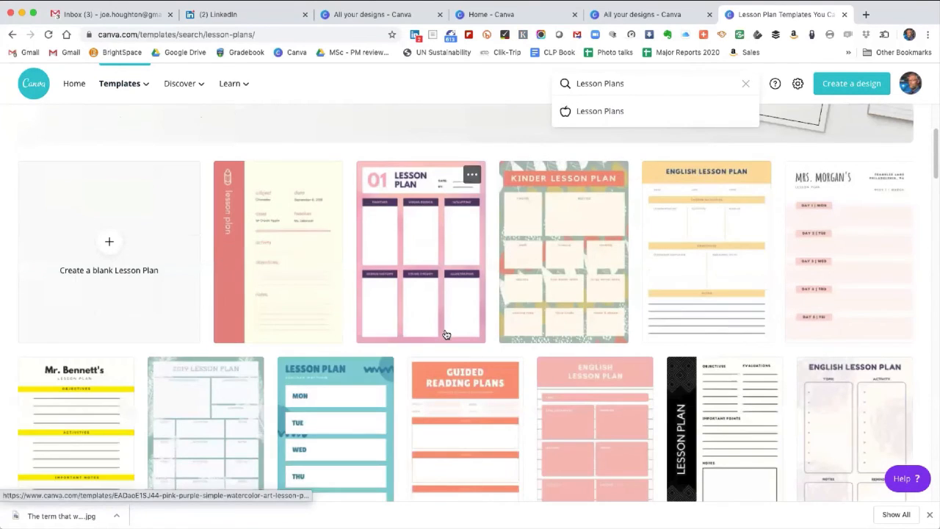
scroll(445, 334, "down", 1)
scroll(444, 320, "down", 2)
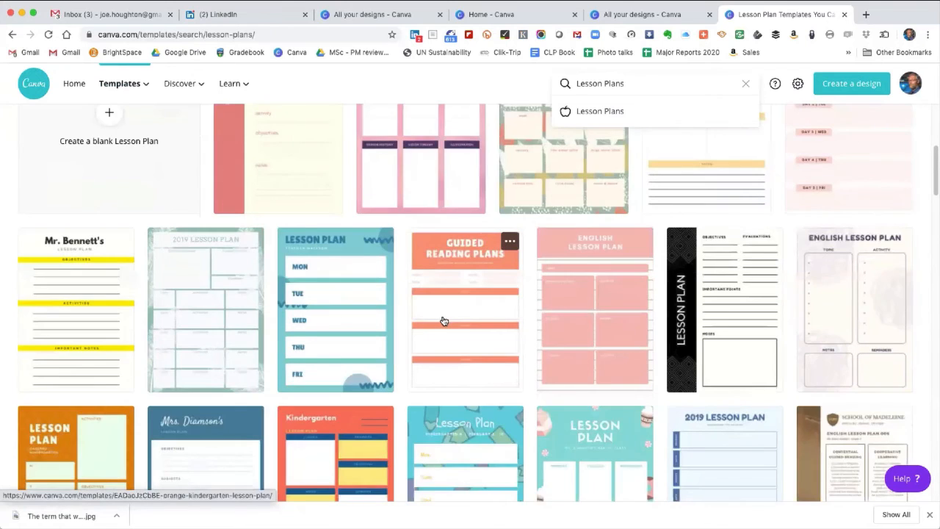
scroll(443, 321, "down", 2)
scroll(443, 321, "down", 1)
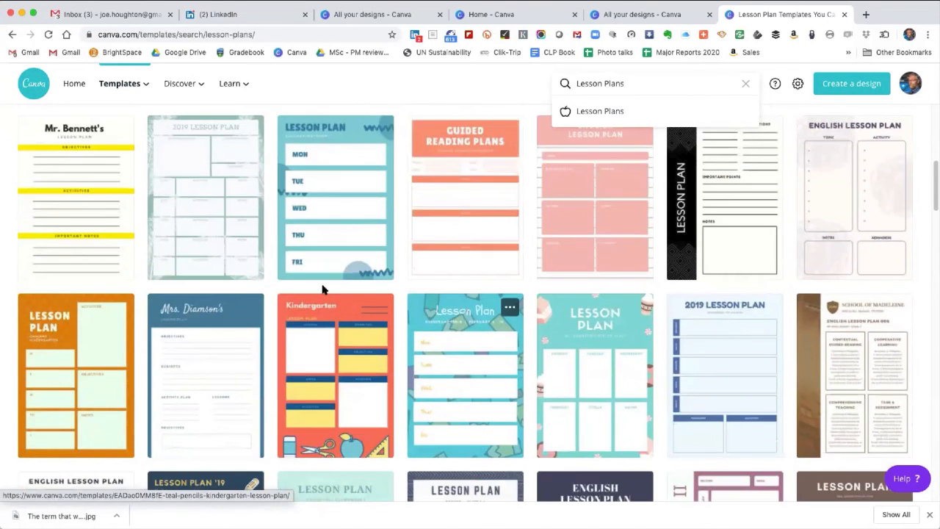
scroll(265, 285, "up", 2)
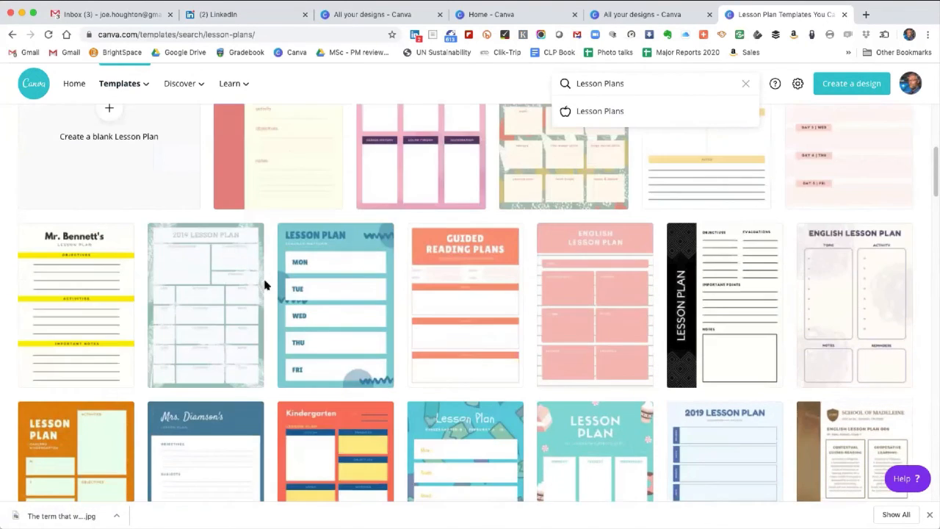
scroll(265, 285, "up", 2)
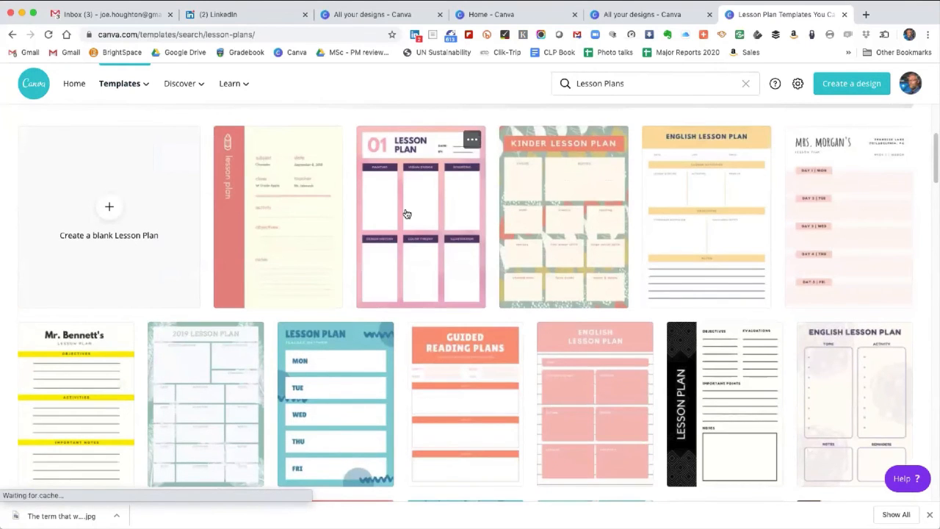
left_click(406, 214)
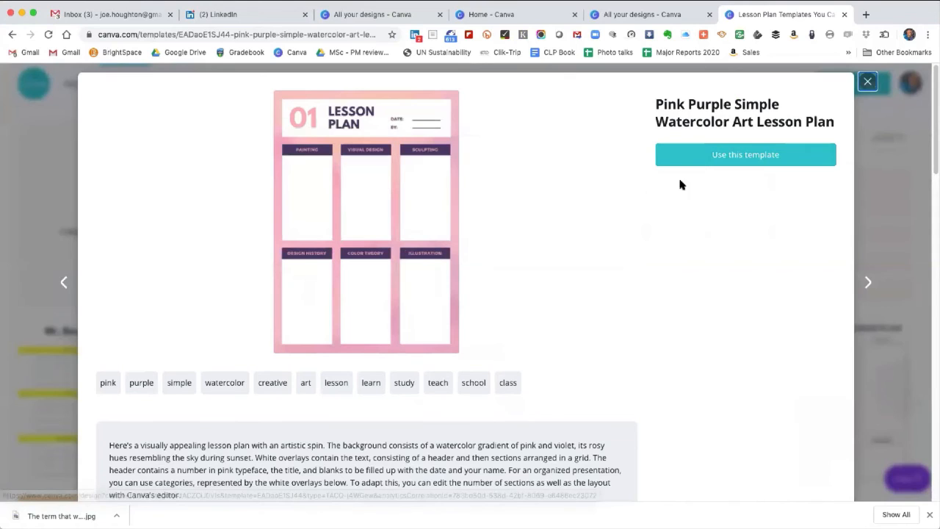
left_click(702, 160)
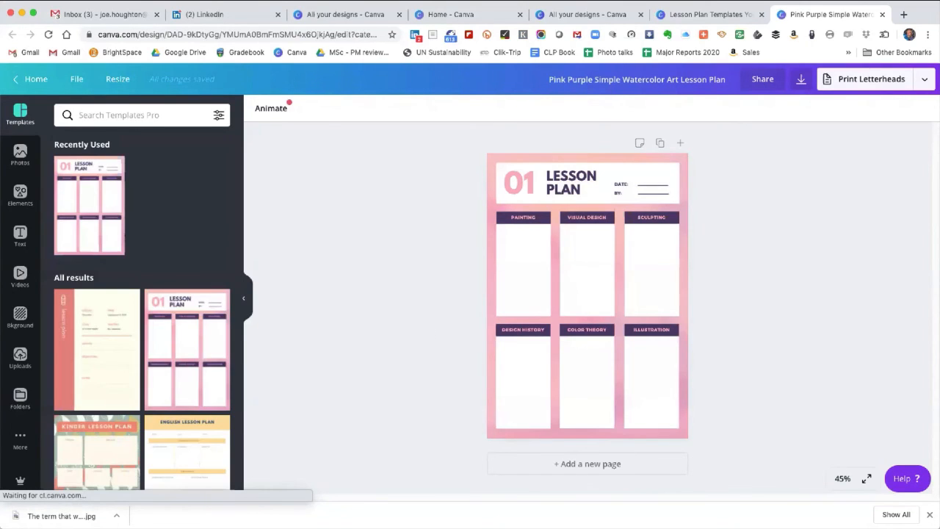
Step: Add a circular photo frame over the Painting and Visual Design boxes of the lesson plan
left_click(21, 195)
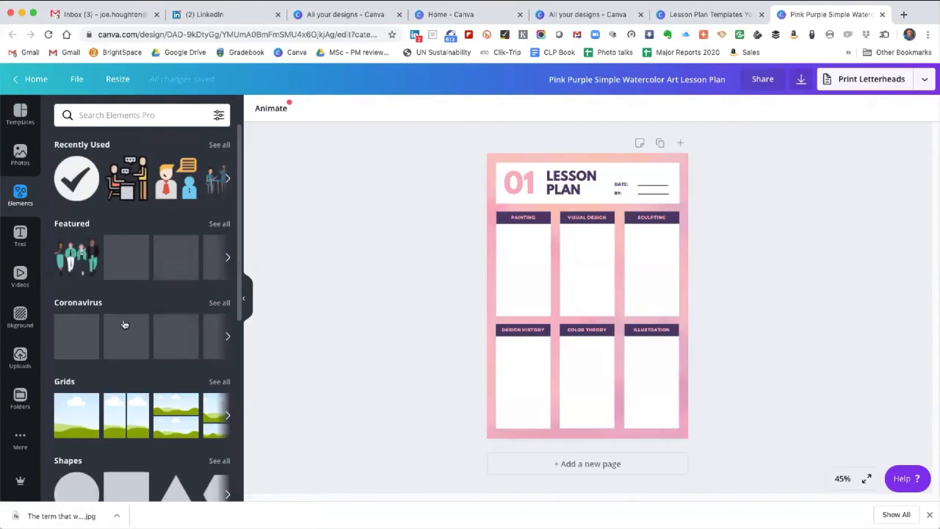
scroll(124, 324, "down", 5)
mouse_move(77, 390)
left_mouse_down()
mouse_move(446, 336)
mouse_move(527, 260)
mouse_move(526, 229)
mouse_move(500, 226)
left_mouse_up()
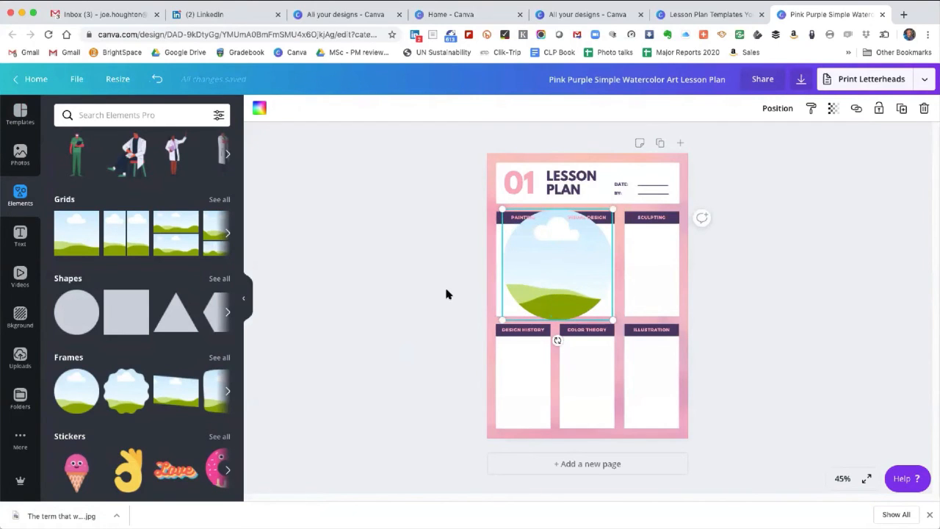
Step: Delete the Painting section's white box, heading text and dark heading bar
left_click(498, 258)
key("Delete")
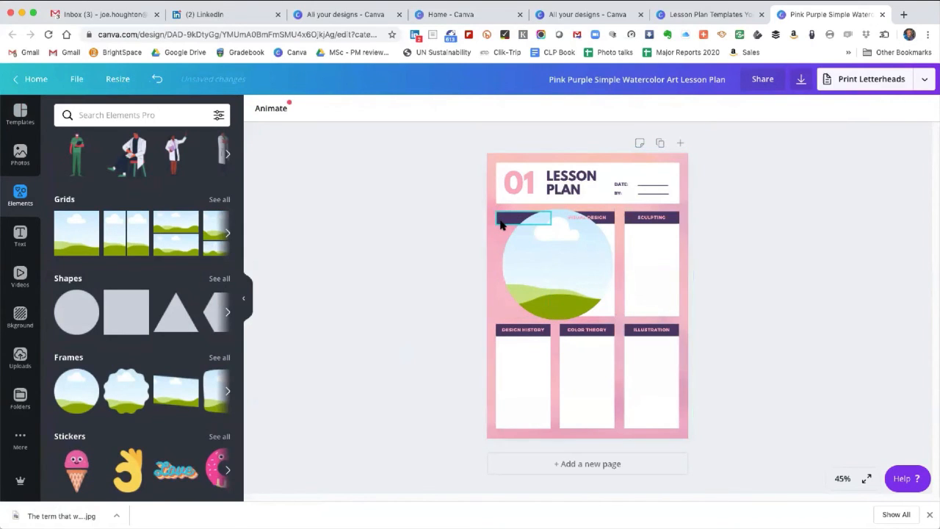
left_click(499, 220)
key("Delete")
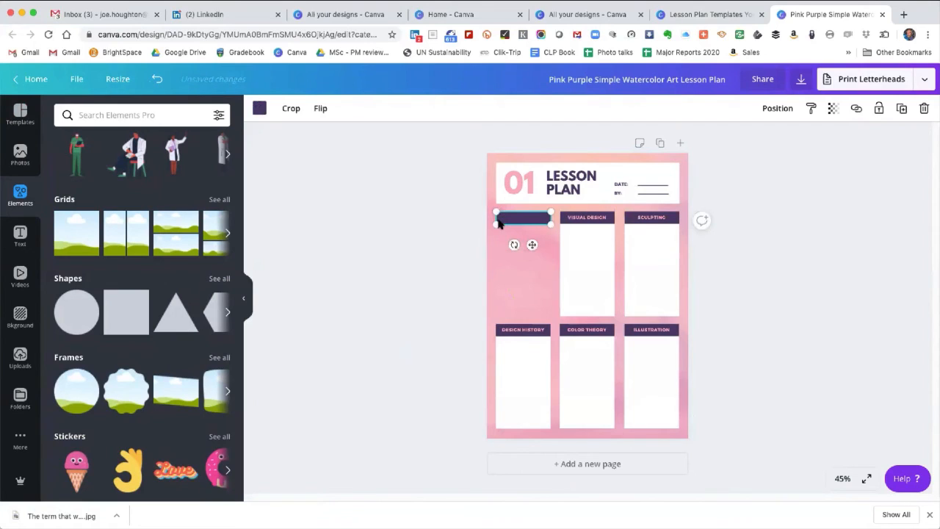
key("Delete")
Step: Delete the Visual Design section's heading text, dark heading bar and white box
left_click(565, 220)
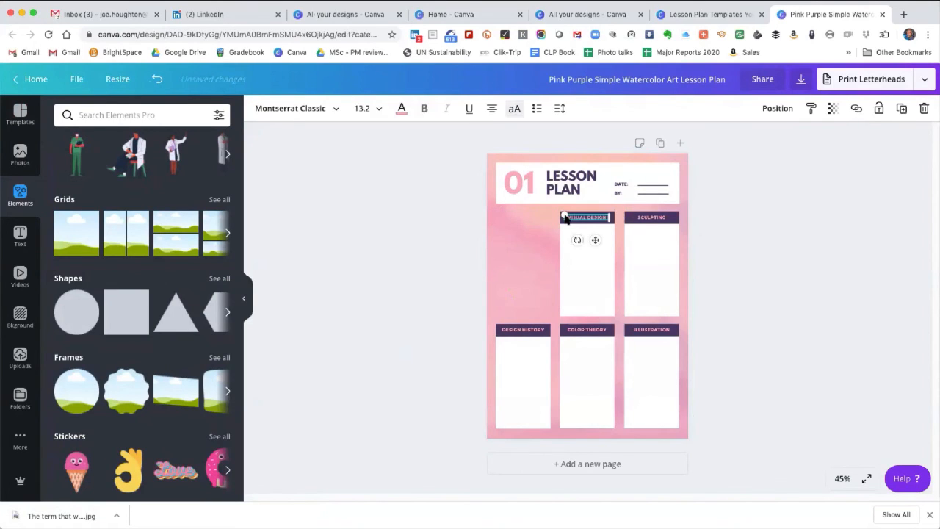
key("Delete")
left_click(569, 220)
key("Delete")
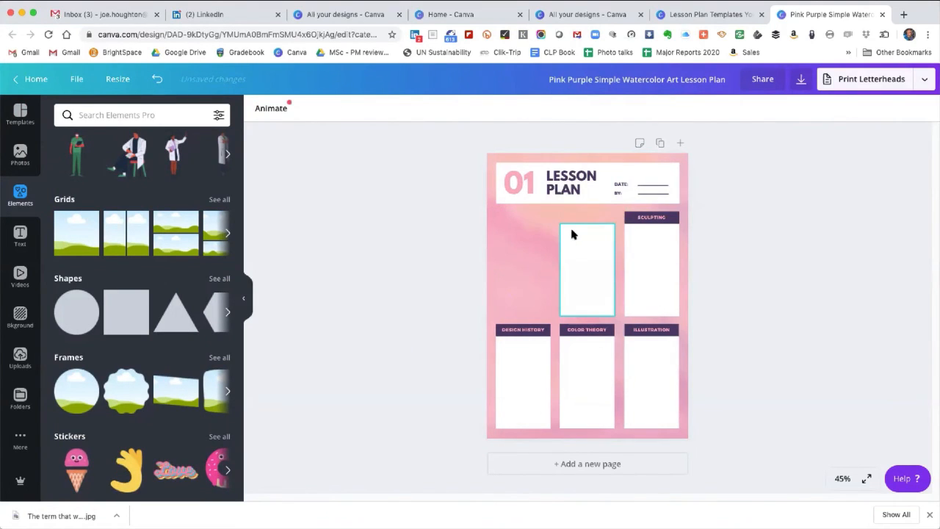
left_click(572, 235)
key("Delete")
Step: Position the circular frame in the cleared space and fill it with the recently used red coronavirus photo
left_click_drag(538, 254, 515, 232)
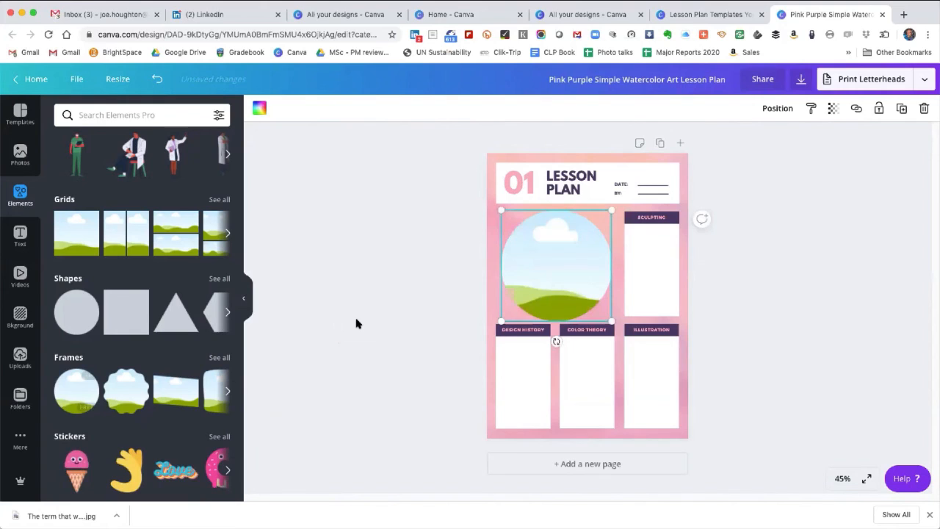
left_click(355, 321)
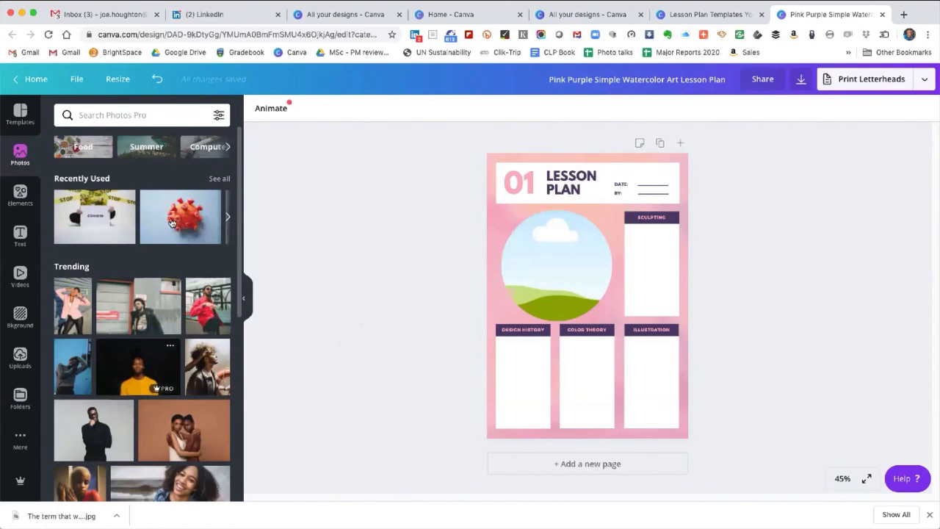
left_click(183, 214)
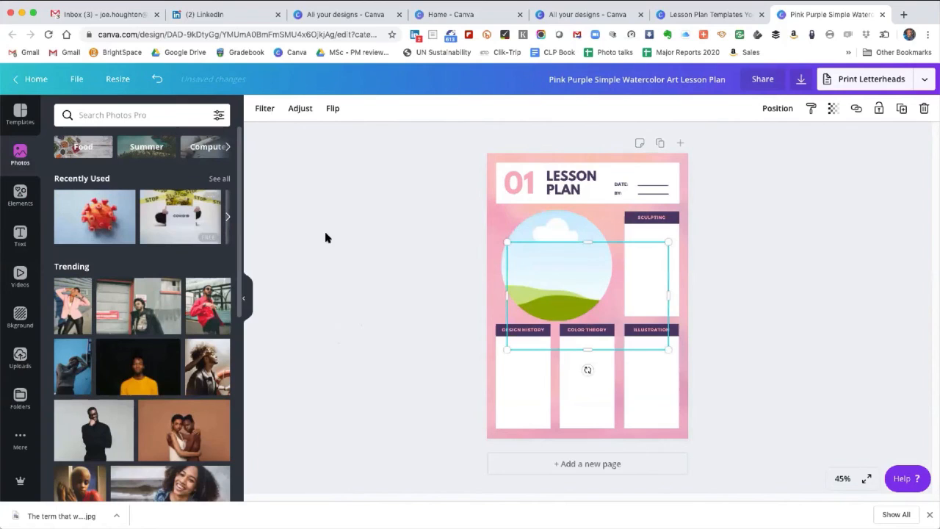
left_click_drag(587, 272, 562, 247)
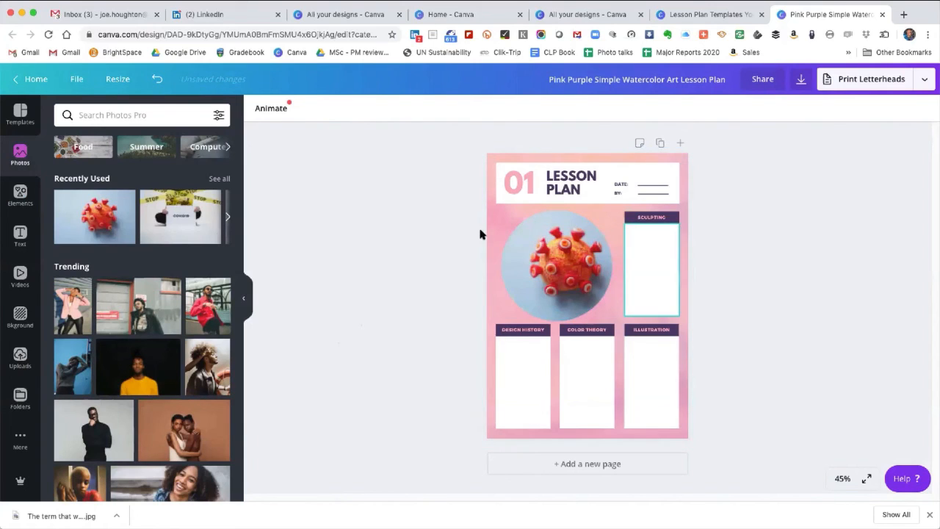
Step: Nudge the circular frame slightly away from the Sculpting box and reposition the virus photo inside it so the virus sits centred
left_click_drag(547, 257, 544, 257)
double_click(543, 255)
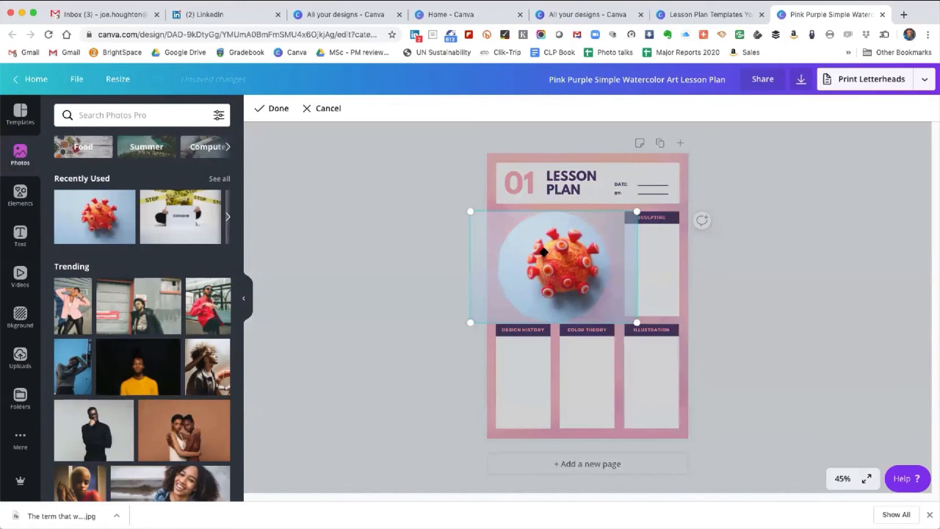
left_click_drag(542, 252, 527, 252)
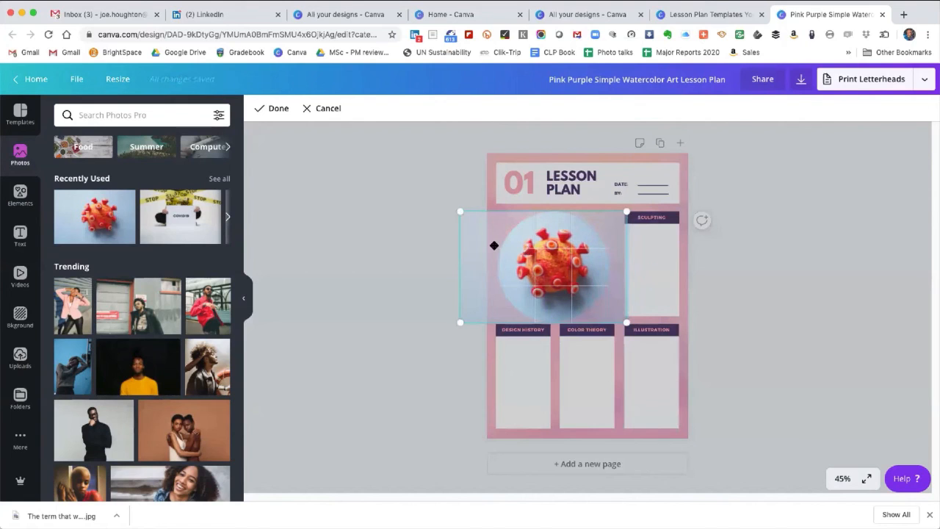
left_click(420, 248)
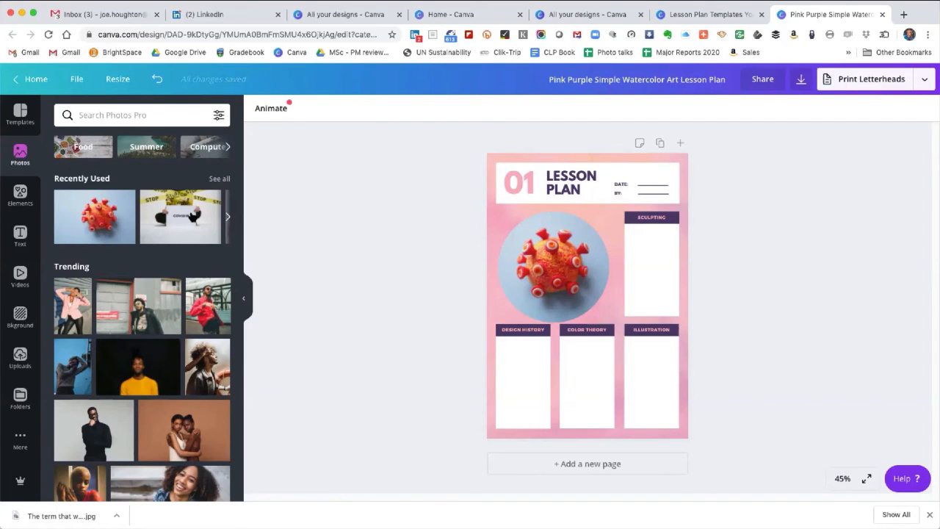
Step: Look through the folders list and the elements library, from shapes, frames and stickers to charts, lines and illustration sets
left_click(19, 397)
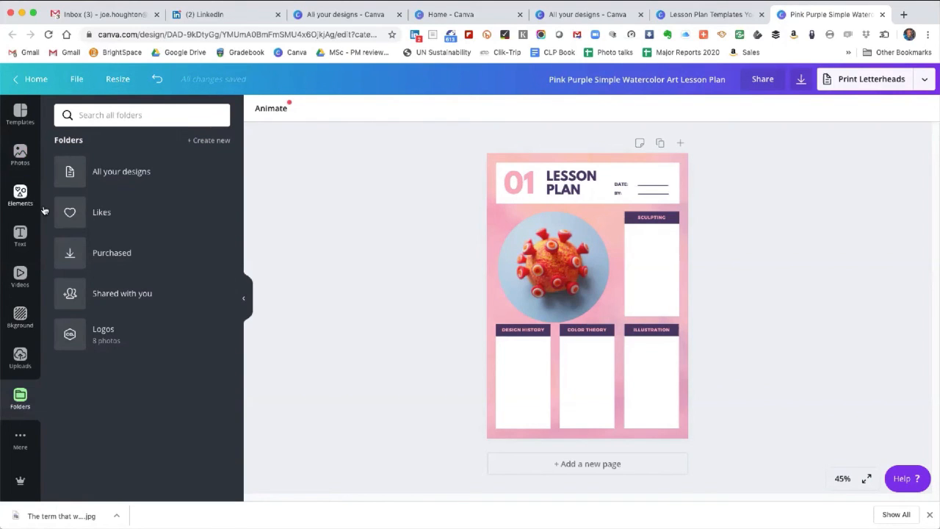
left_click(20, 195)
scroll(126, 285, "down", 2)
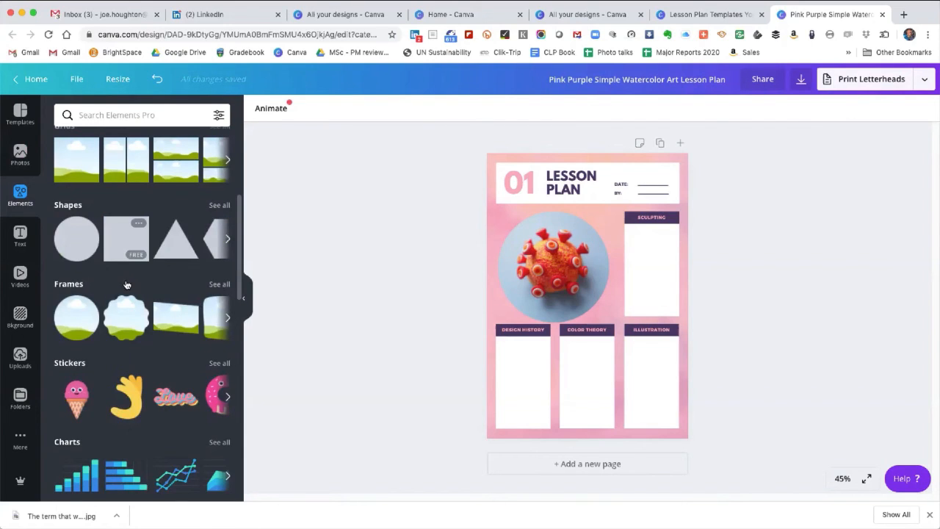
scroll(126, 285, "down", 2)
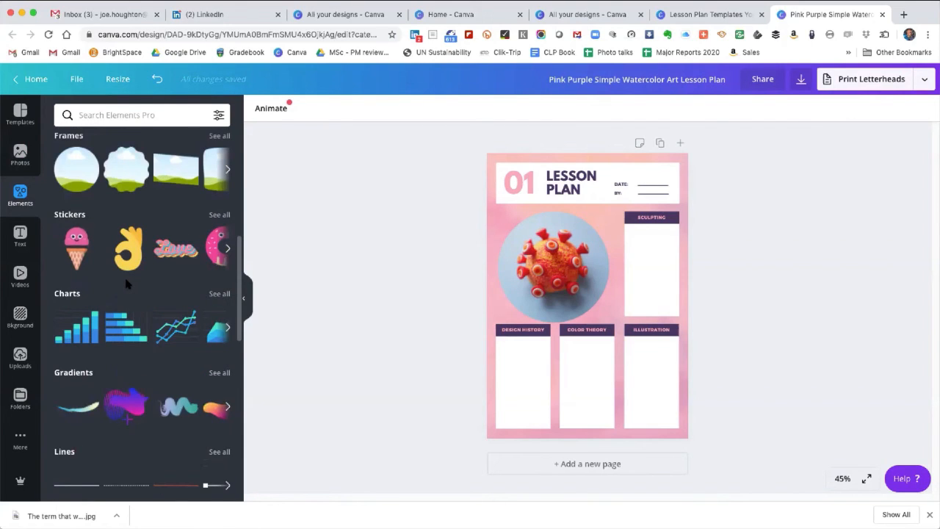
scroll(126, 284, "down", 2)
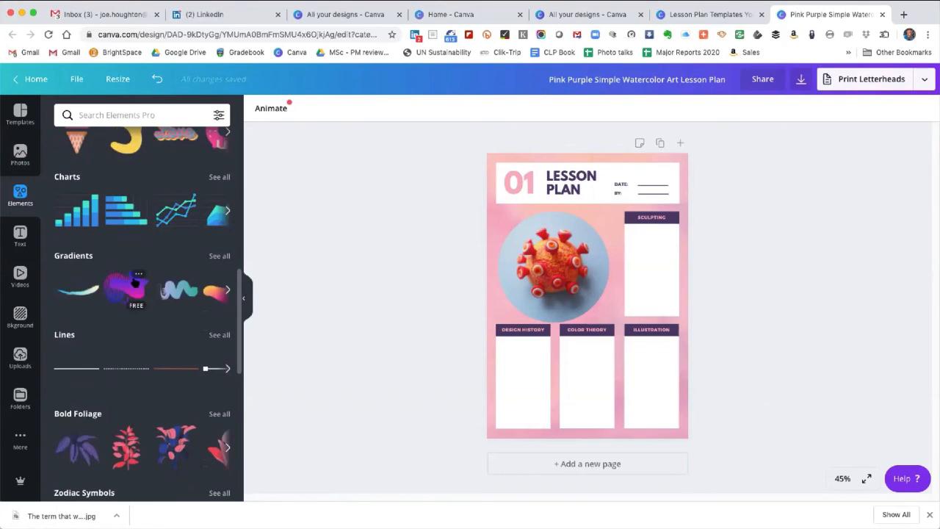
scroll(129, 283, "down", 2)
scroll(135, 283, "down", 2)
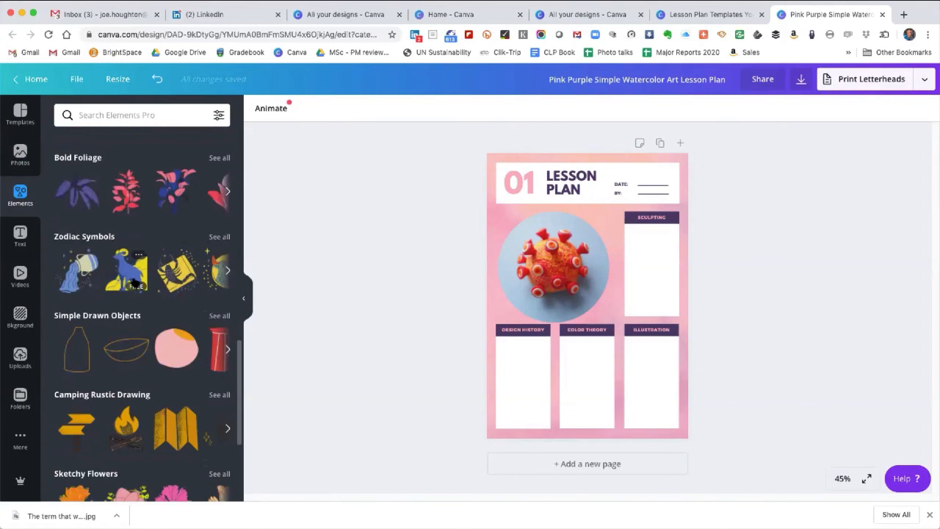
Step: Leave the lesson plan for the list of all designs and open the Working from home infographic
left_click(34, 79)
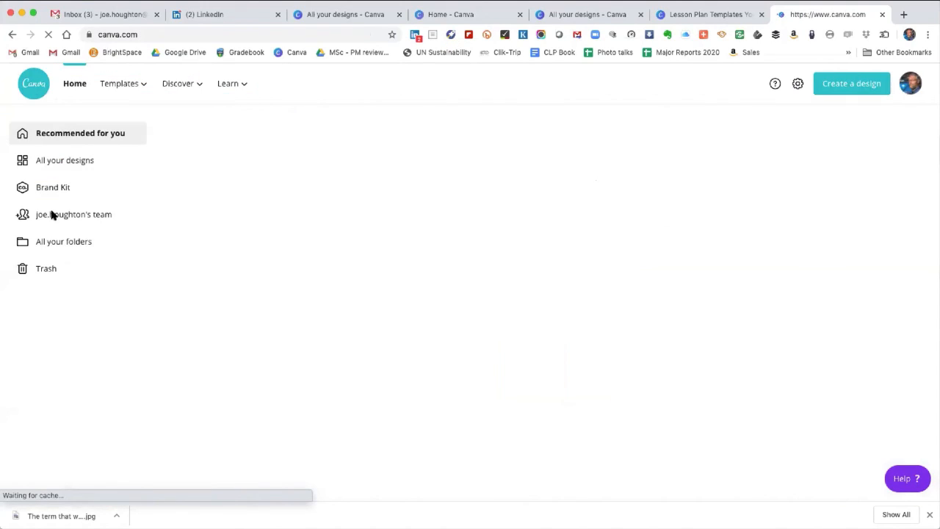
left_click(59, 163)
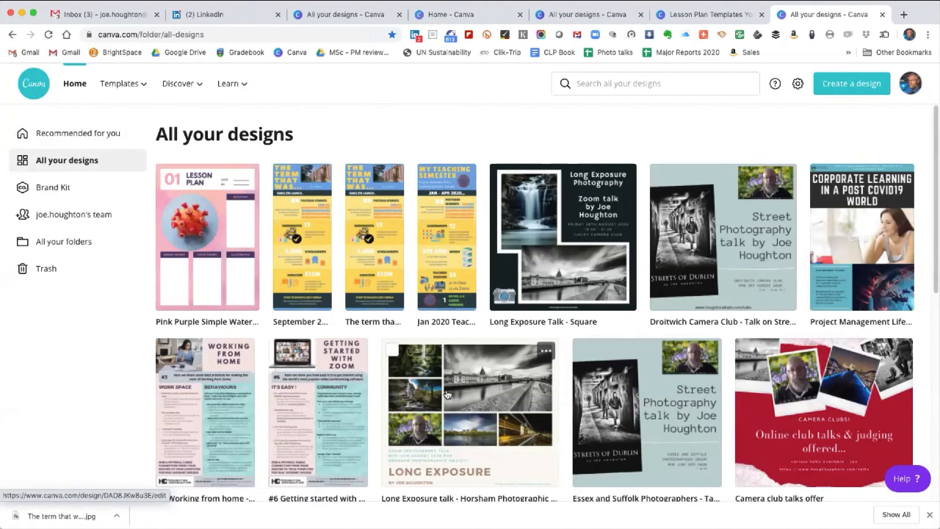
left_click(209, 398)
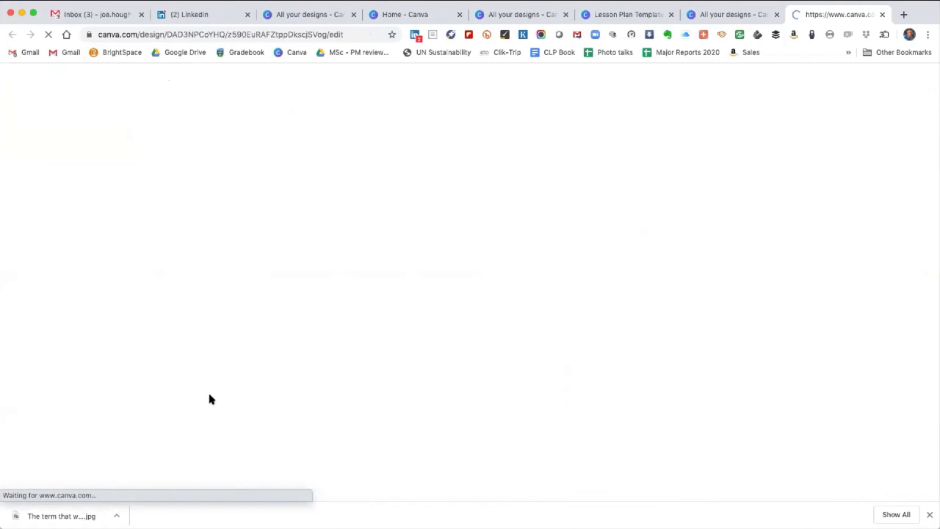